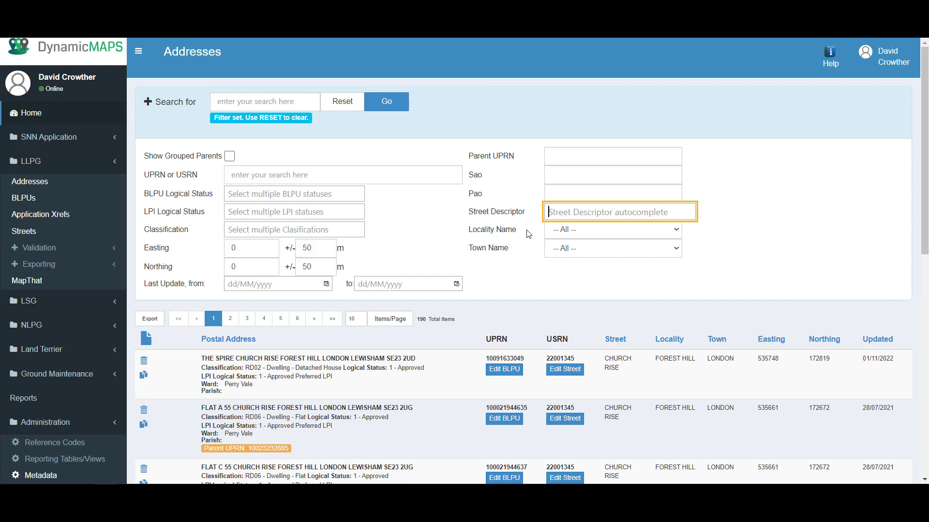
Filter Addresses by the CHURCH RISE street and open The Spire's BLPU record.
{"action": "type", "text": "church ri"}
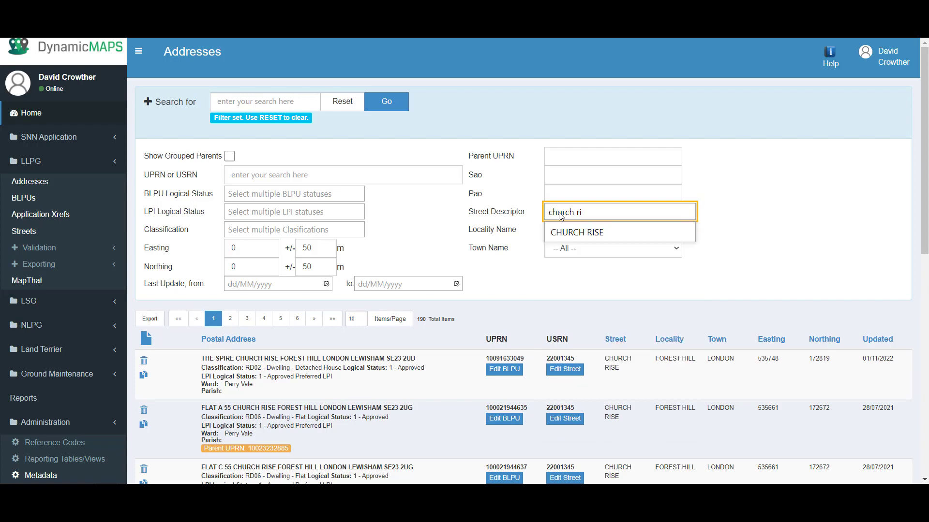
{"action": "left_click", "coordinate": [567, 235]}
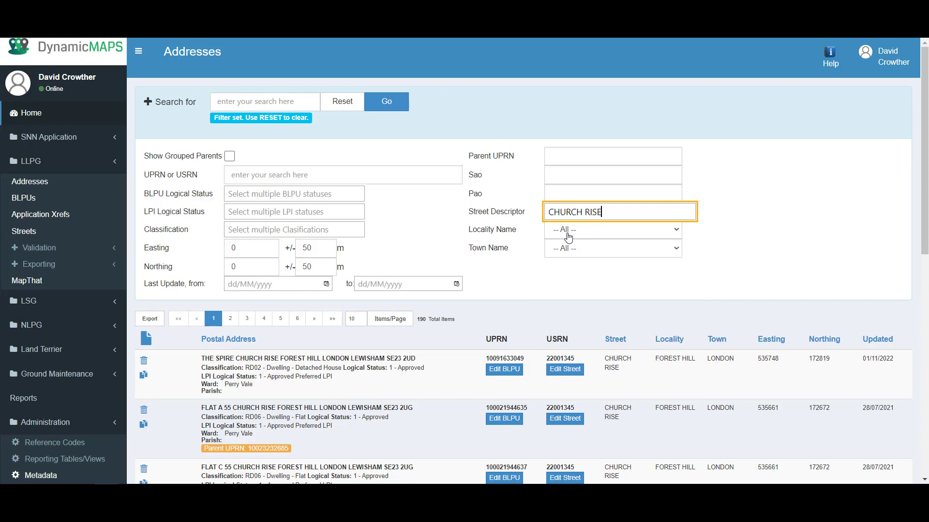
{"action": "left_click", "coordinate": [389, 105]}
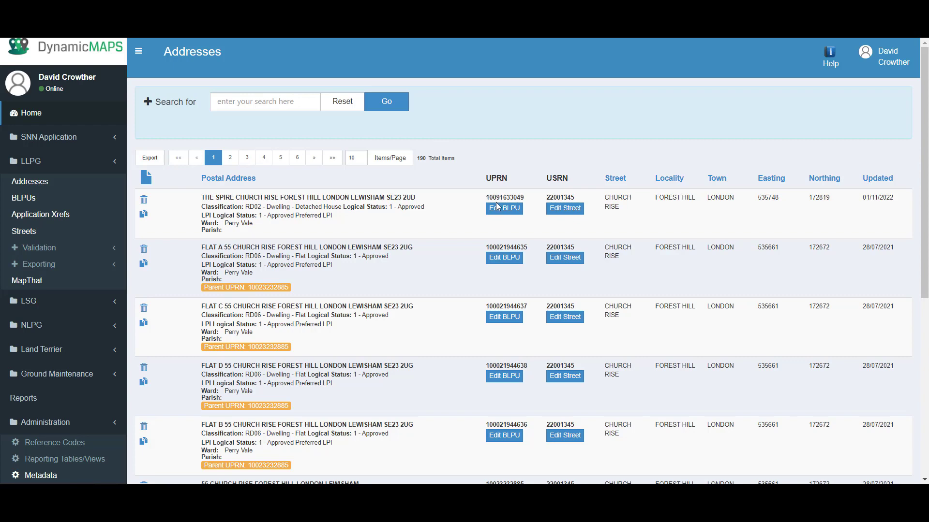
{"action": "left_click", "coordinate": [505, 217]}
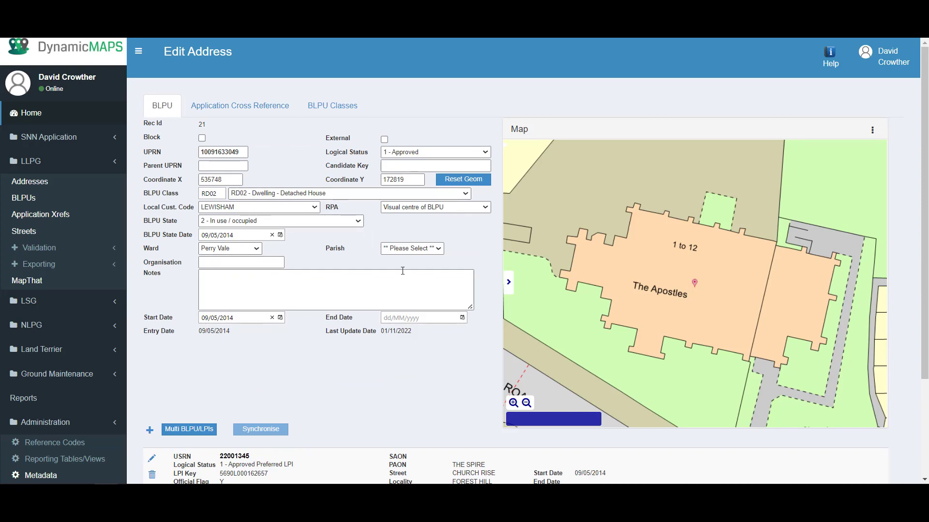
Review The Spire's application cross references, then return to its BLPU details.
{"action": "scroll", "coordinate": [916, 335], "scroll_direction": "down", "scroll_amount": 3}
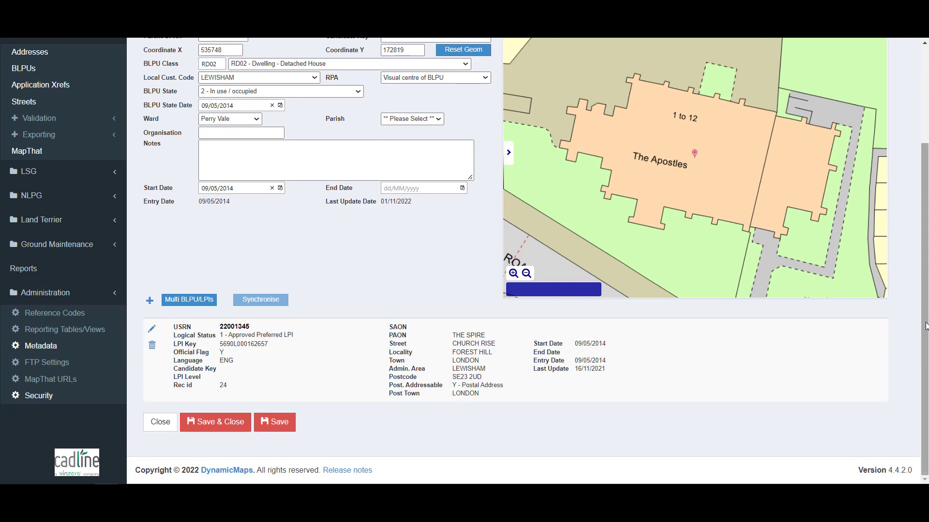
{"action": "scroll", "coordinate": [924, 310], "scroll_direction": "up", "scroll_amount": 3}
{"action": "left_click", "coordinate": [257, 113]}
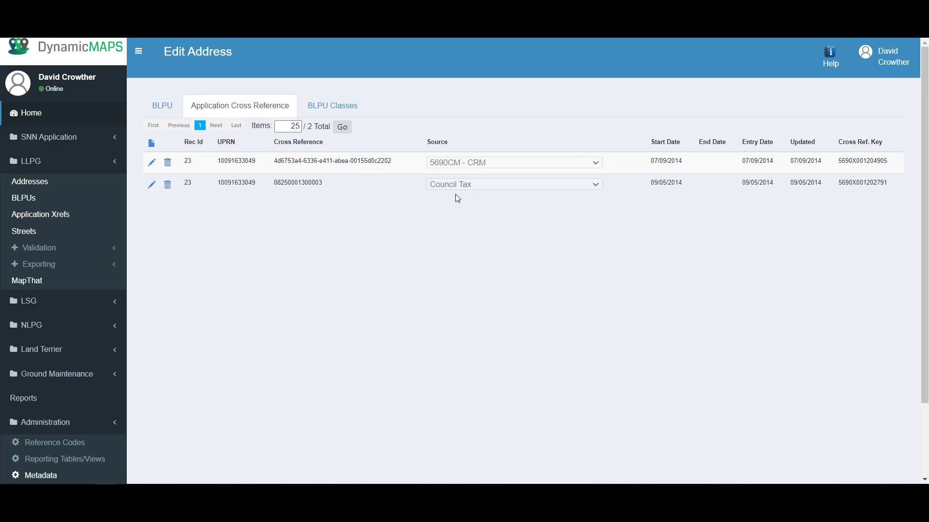
{"action": "left_click", "coordinate": [162, 108]}
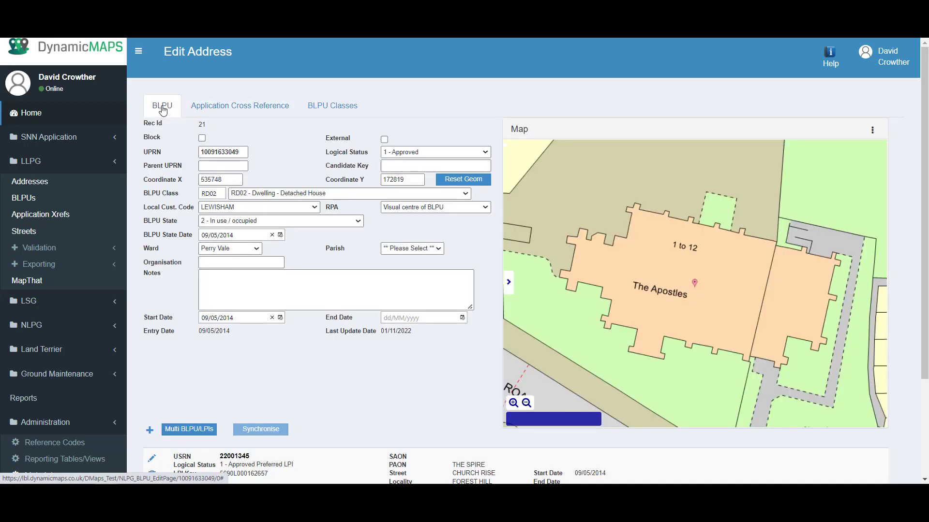
Change the BLPU class to RD03 - Dwelling - Semi-detached House and save.
{"action": "left_click", "coordinate": [378, 196]}
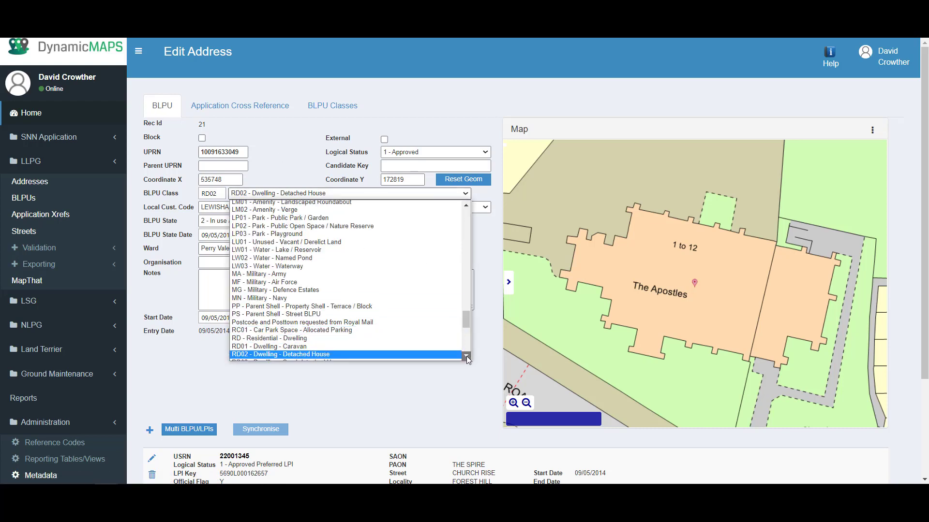
{"action": "scroll", "coordinate": [359, 347], "scroll_direction": "down", "scroll_amount": 1}
{"action": "left_click", "coordinate": [319, 340]}
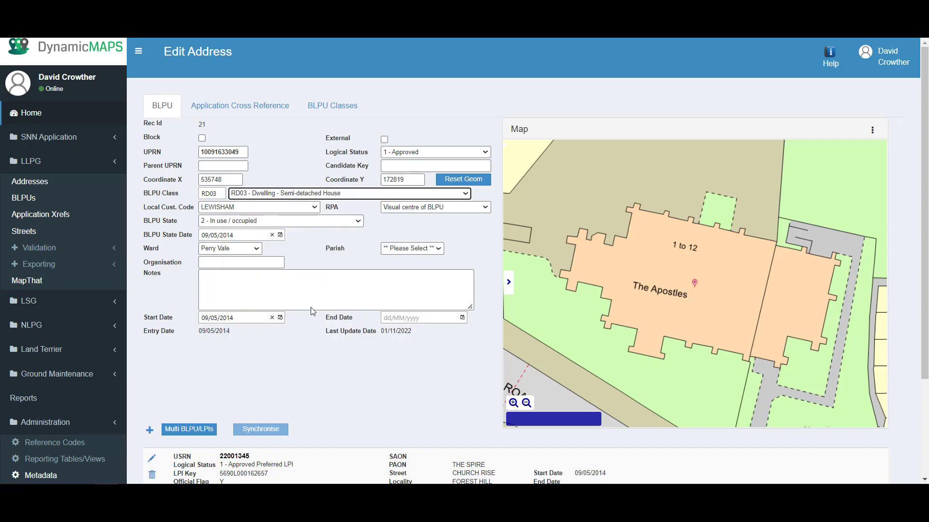
{"action": "scroll", "coordinate": [234, 193], "scroll_direction": "down", "scroll_amount": 2}
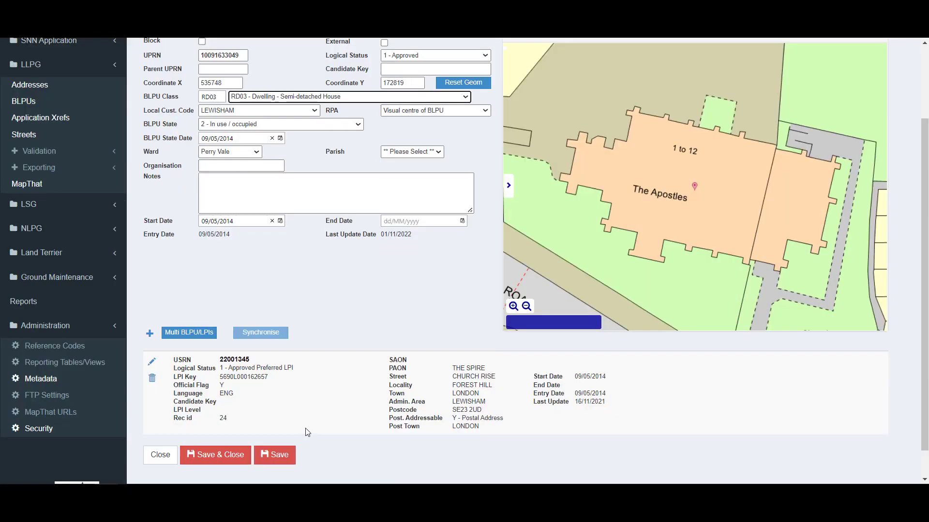
{"action": "left_click", "coordinate": [277, 455]}
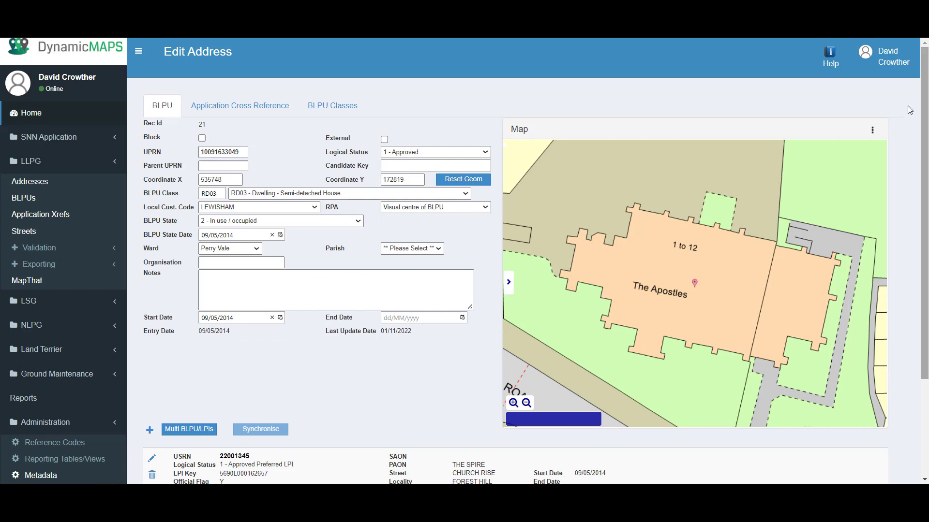
{"action": "left_click", "coordinate": [873, 132]}
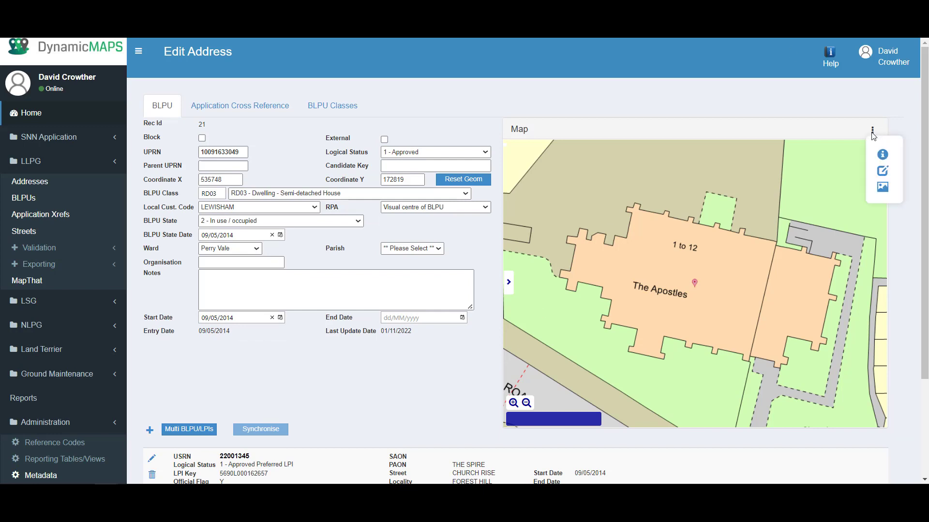
Capture the 1 to 12 building's outline as The Spire's map shape and save the edits.
{"action": "left_click", "coordinate": [882, 171]}
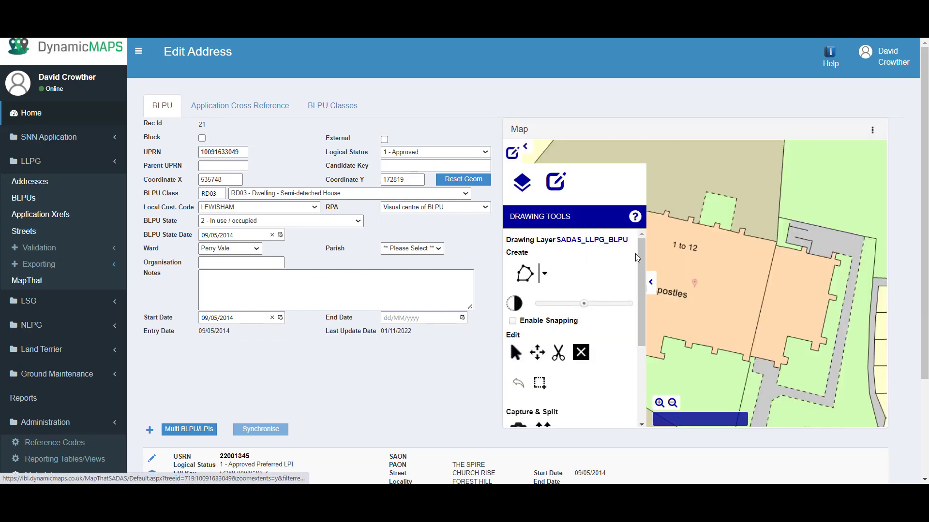
{"action": "left_click_drag", "start_coordinate": [638, 255], "coordinate": [635, 319]}
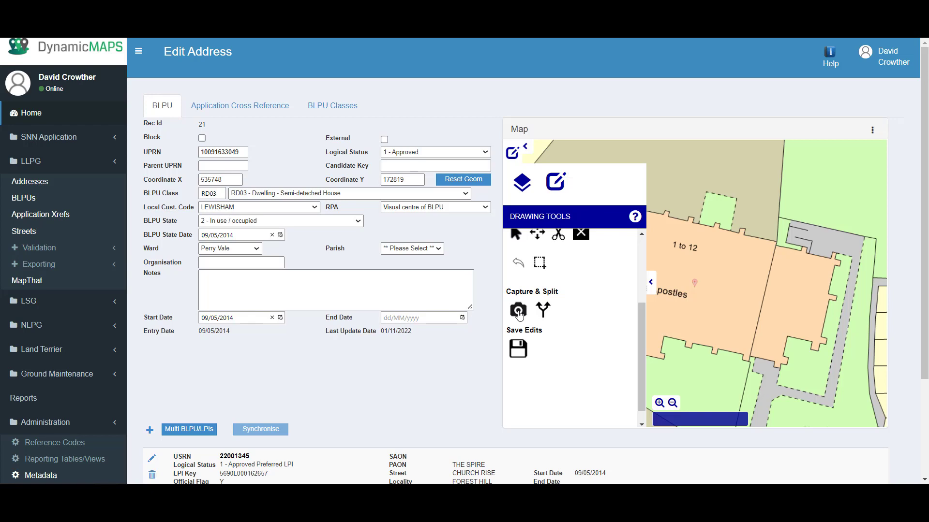
{"action": "left_click", "coordinate": [518, 312]}
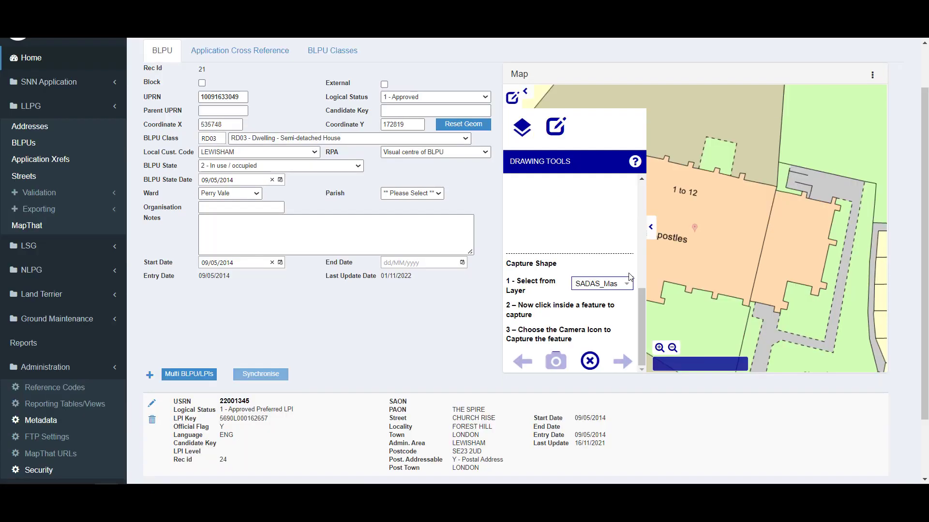
{"action": "left_click", "coordinate": [740, 224]}
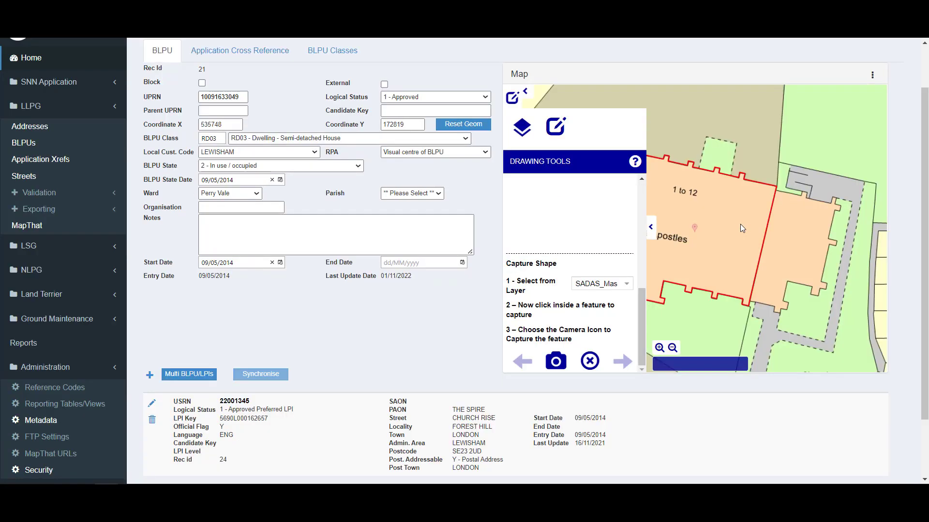
{"action": "left_click", "coordinate": [557, 363]}
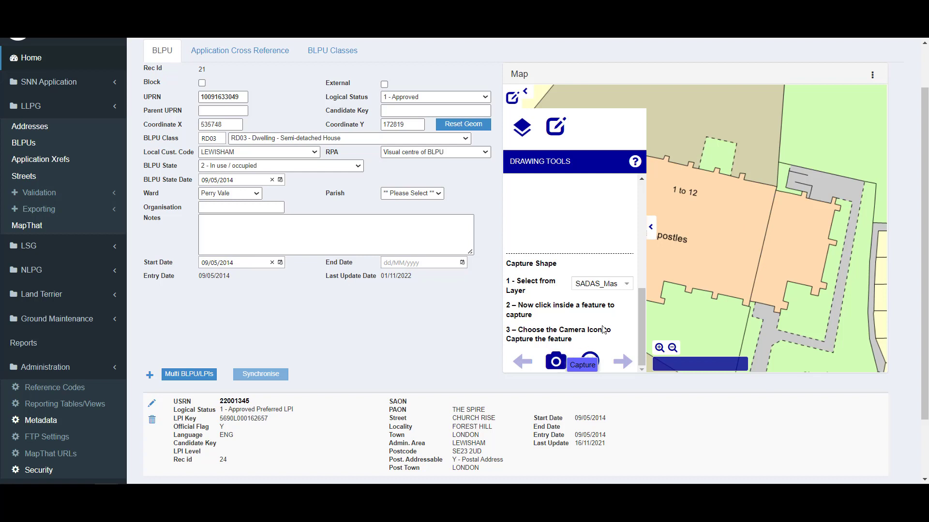
{"action": "left_click_drag", "start_coordinate": [638, 327], "coordinate": [638, 269]}
{"action": "left_click", "coordinate": [522, 296]}
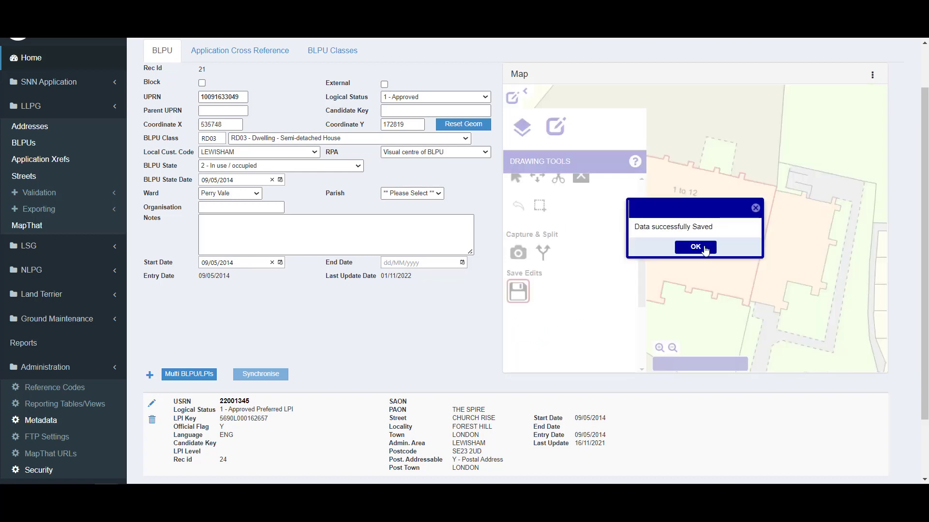
{"action": "left_click", "coordinate": [695, 247]}
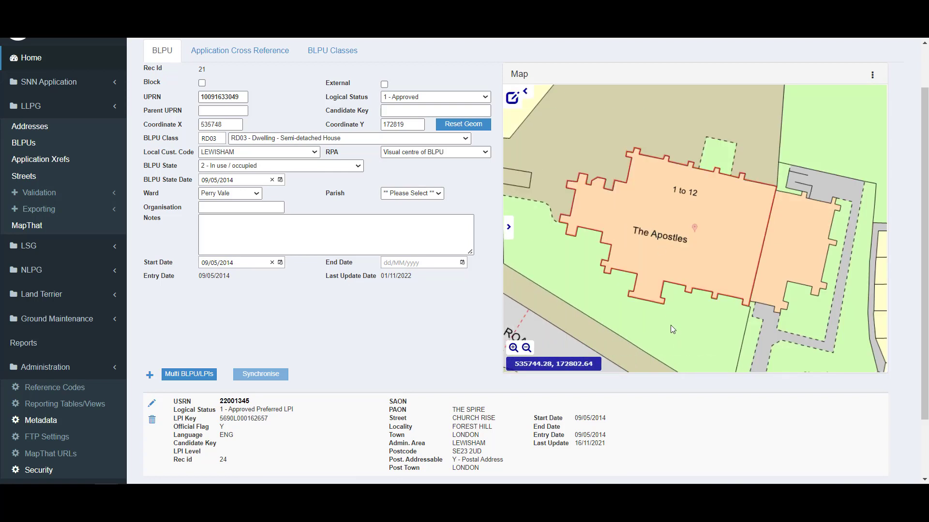
{"action": "left_click", "coordinate": [28, 180]}
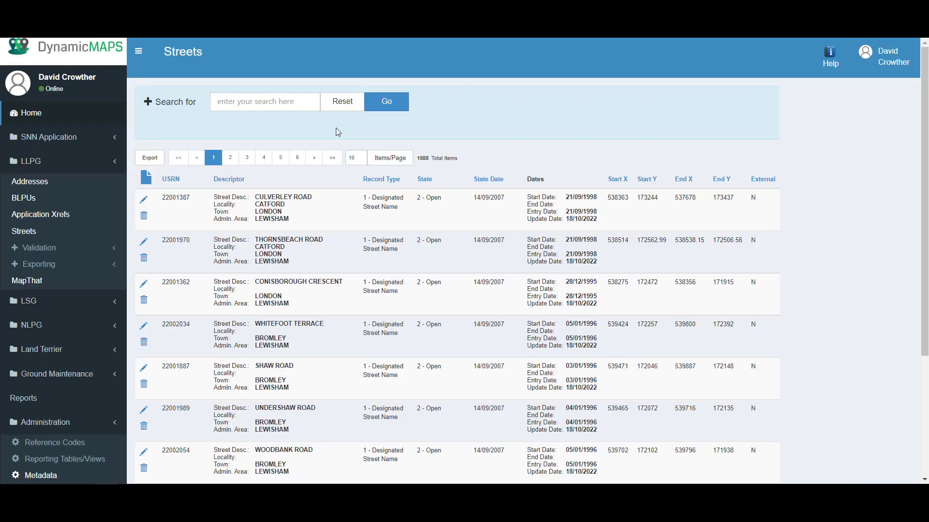
Search Streets for Church Rise and open USRN 22001345 for editing.
{"action": "left_click", "coordinate": [231, 102]}
{"action": "type", "text": "d"}
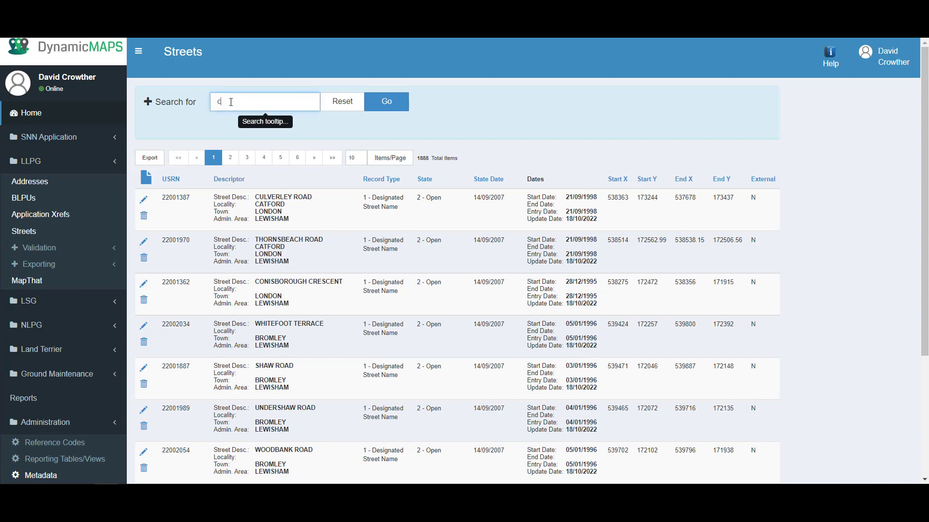
{"action": "type", "text": "hurch rise"}
{"action": "left_click", "coordinate": [387, 110]}
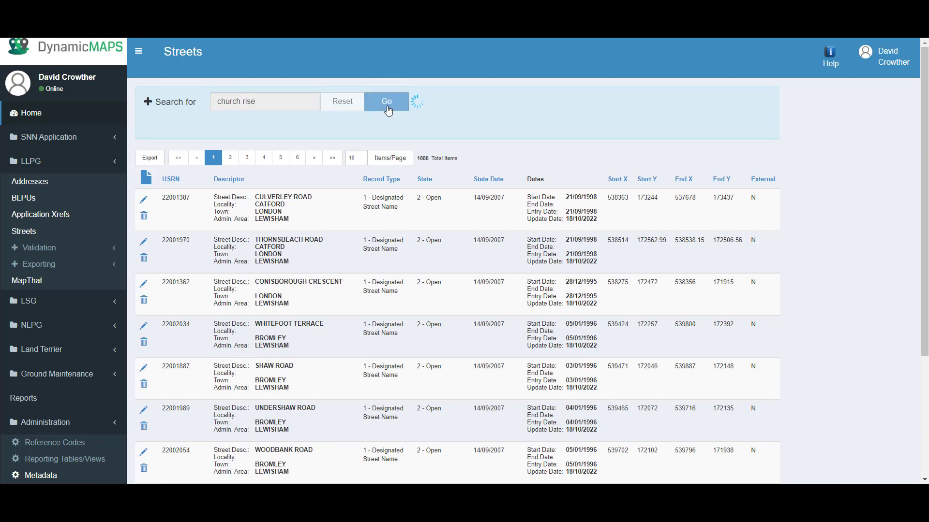
{"action": "left_click", "coordinate": [144, 200]}
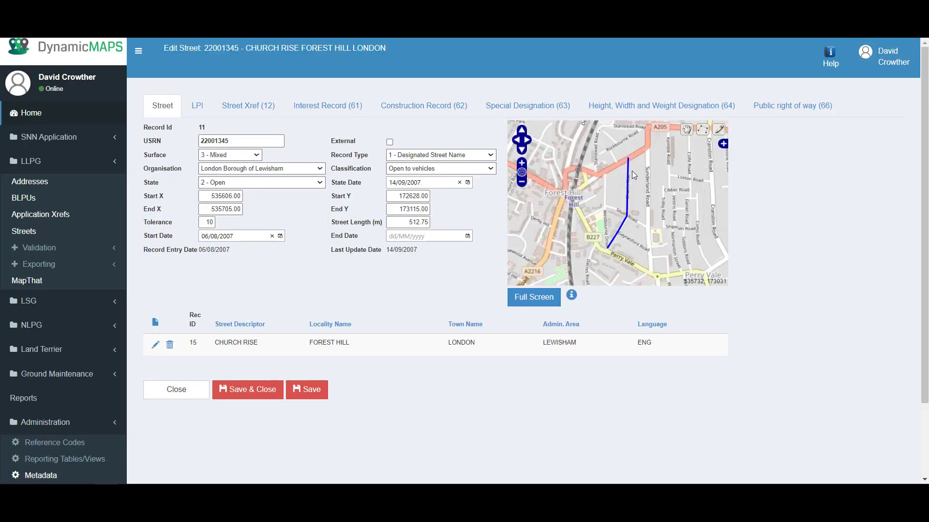
Review Church Rise's interest, construction, special designation and height/width/weight records.
{"action": "scroll", "coordinate": [611, 253], "scroll_direction": "up", "scroll_amount": 5}
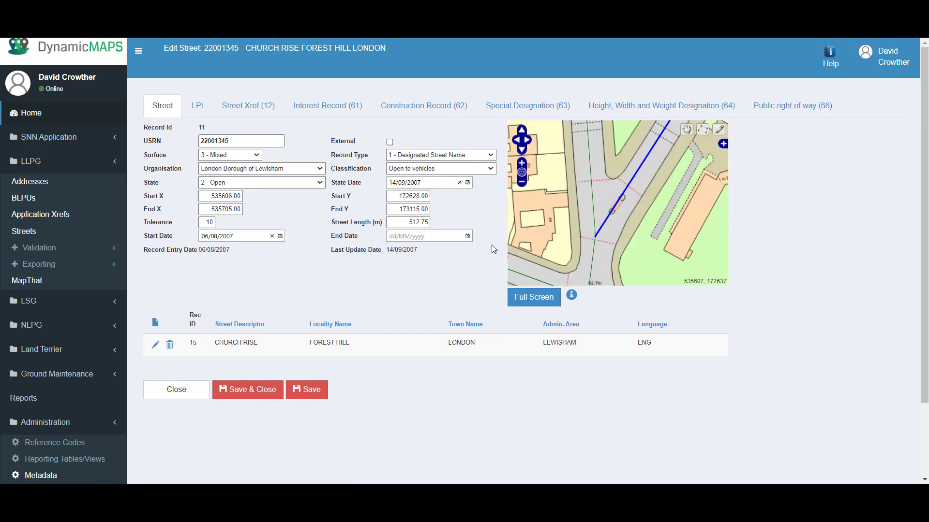
{"action": "left_click", "coordinate": [198, 106]}
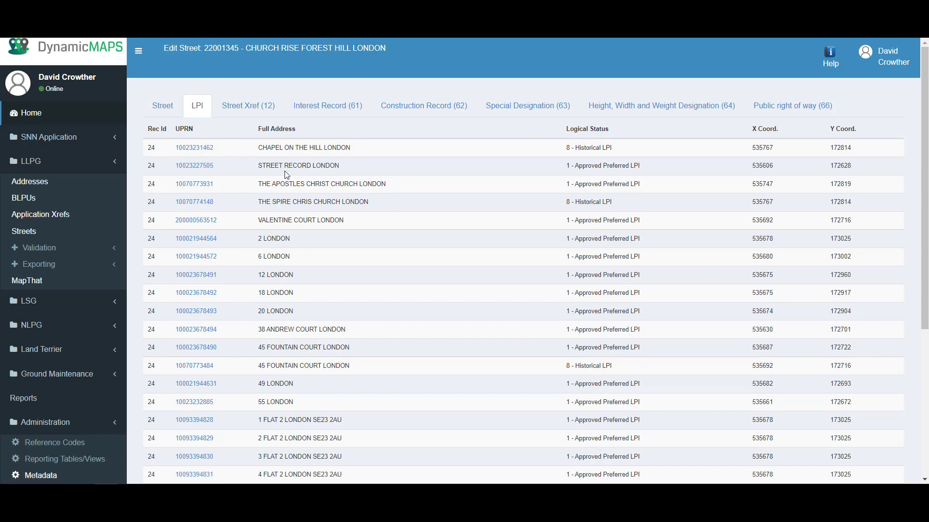
{"action": "left_click", "coordinate": [337, 106]}
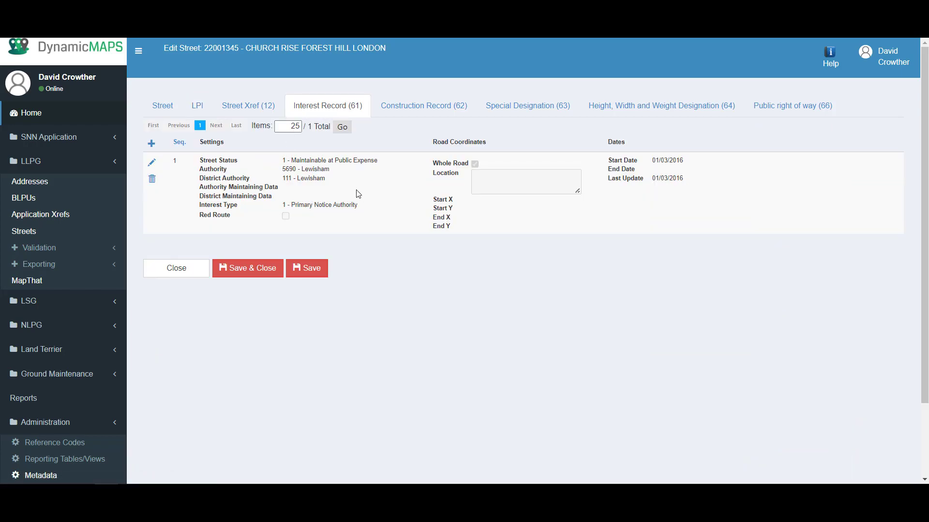
{"action": "left_click", "coordinate": [421, 109]}
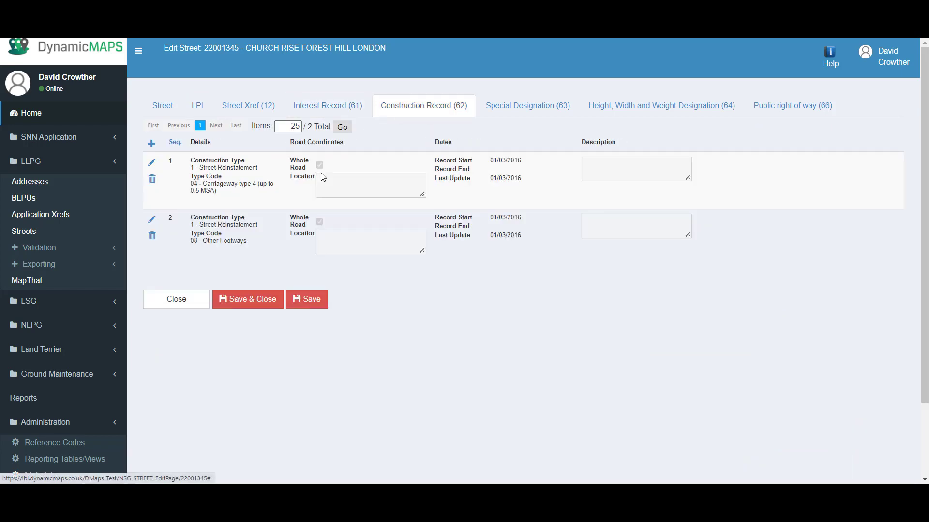
{"action": "left_click", "coordinate": [521, 111]}
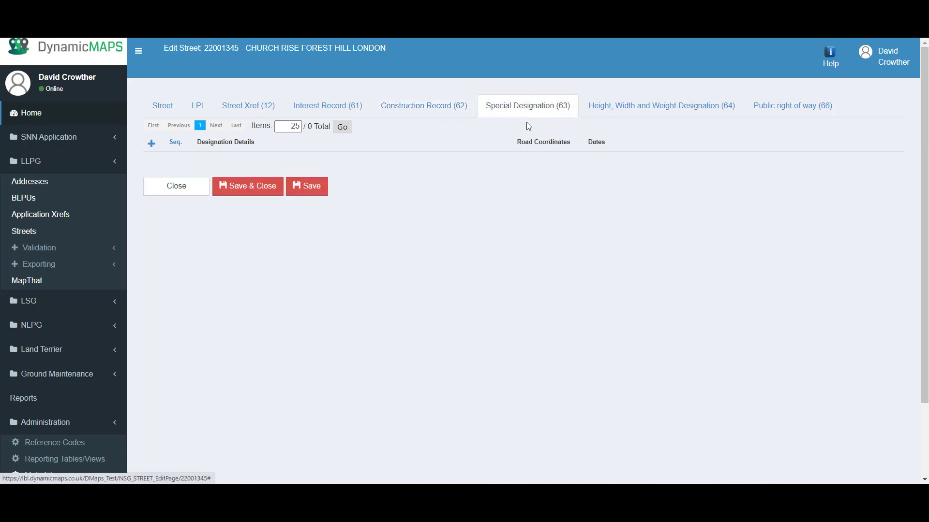
{"action": "left_click", "coordinate": [607, 110]}
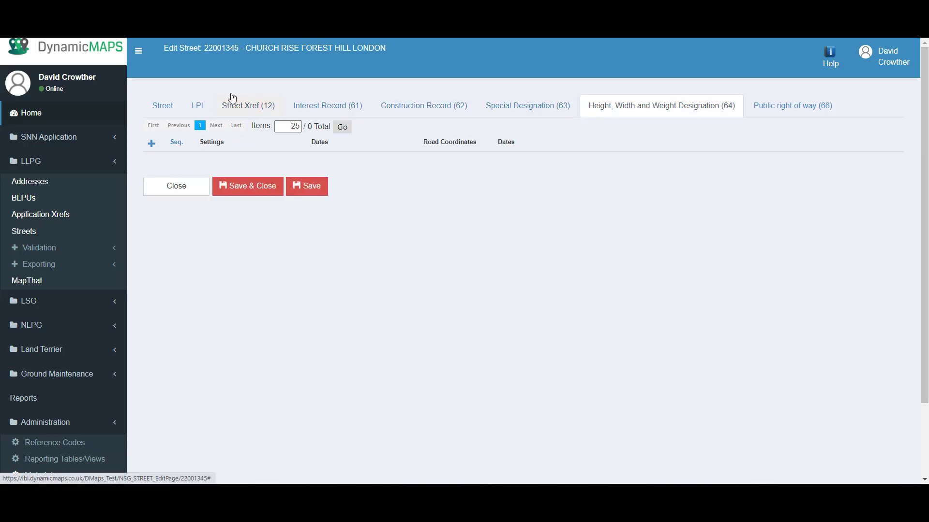
{"action": "left_click", "coordinate": [196, 111]}
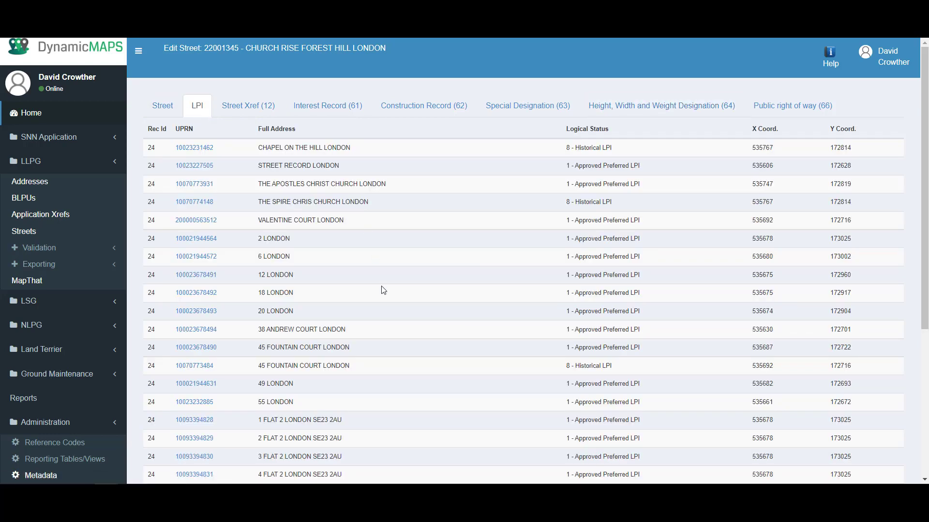
{"action": "scroll", "coordinate": [383, 291], "scroll_direction": "down", "scroll_amount": 5}
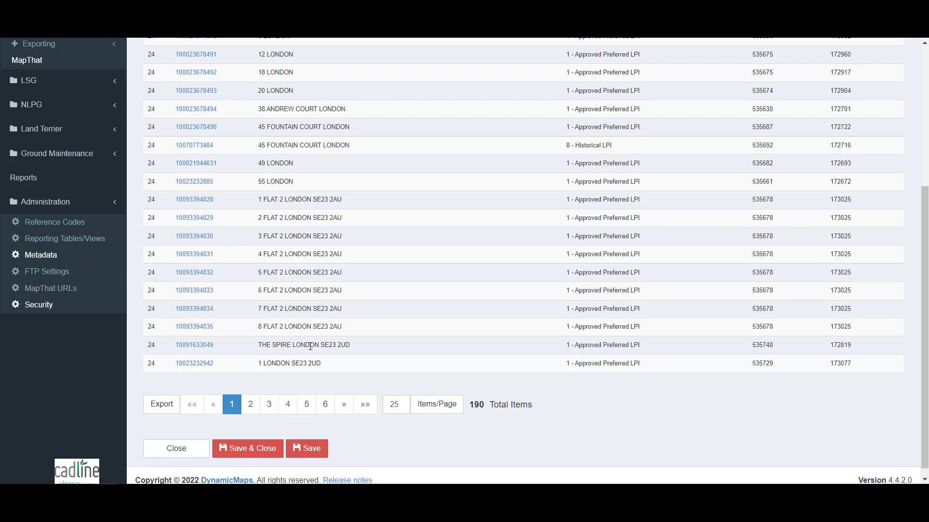
{"action": "left_click", "coordinate": [204, 346]}
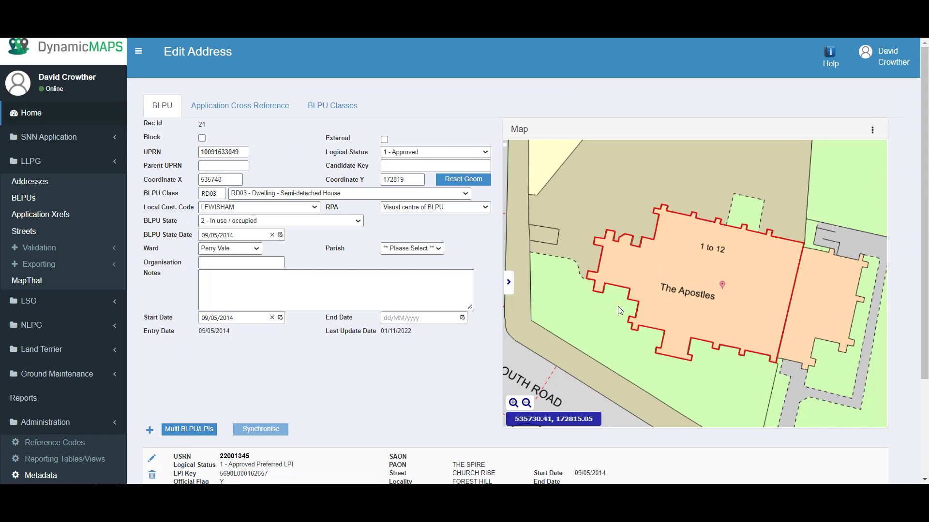
{"action": "left_click", "coordinate": [34, 184]}
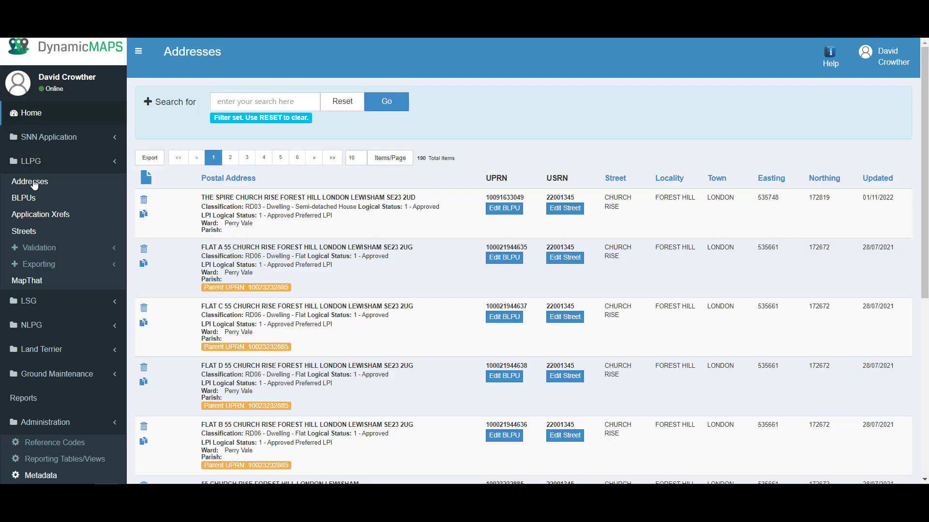
{"action": "left_click", "coordinate": [146, 177]}
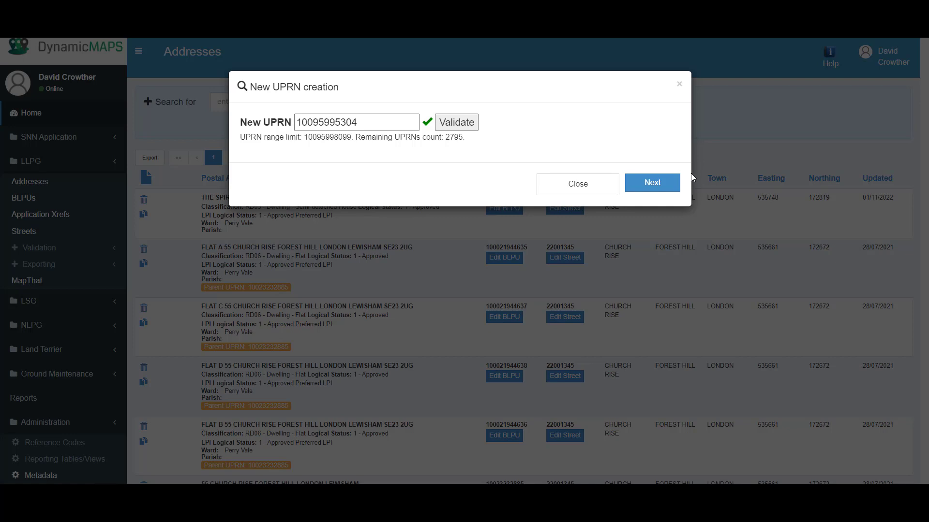
{"action": "left_click", "coordinate": [657, 185]}
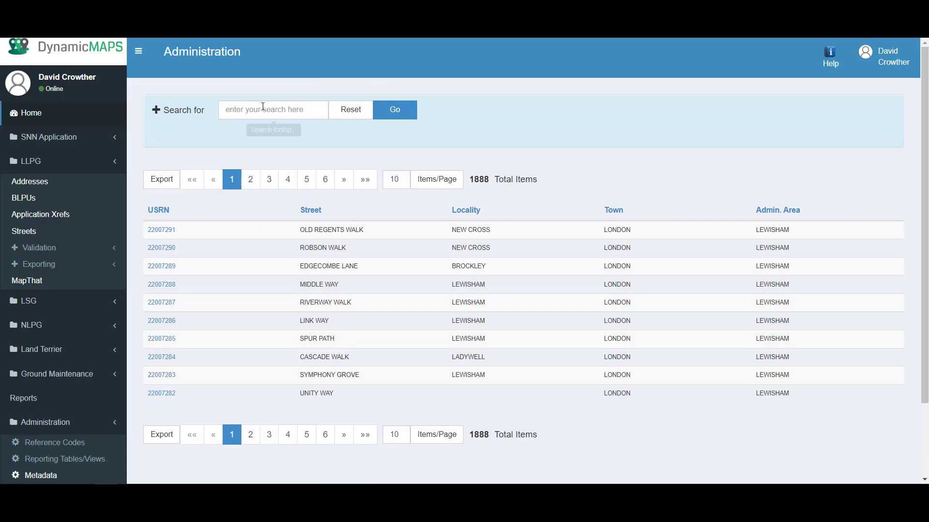
{"action": "type", "text": "church rise"}
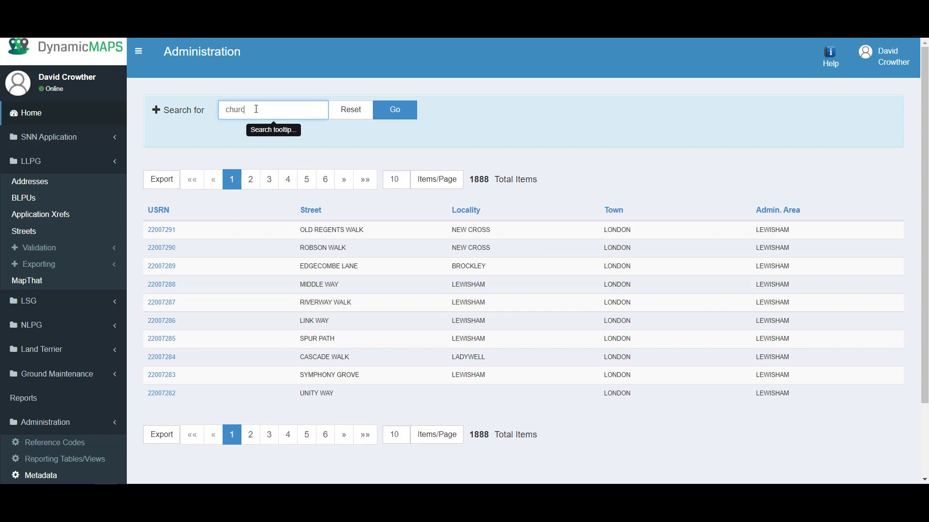
{"action": "left_click", "coordinate": [380, 117]}
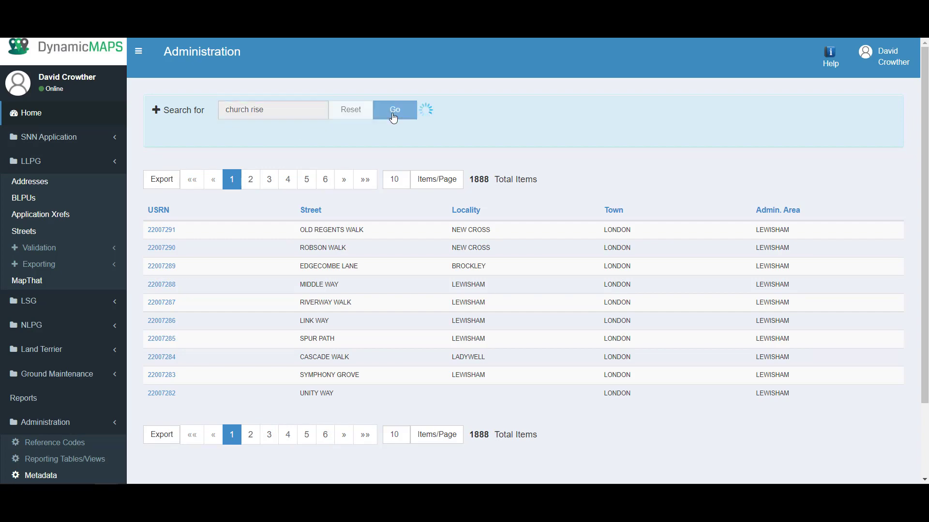
{"action": "left_click", "coordinate": [171, 232]}
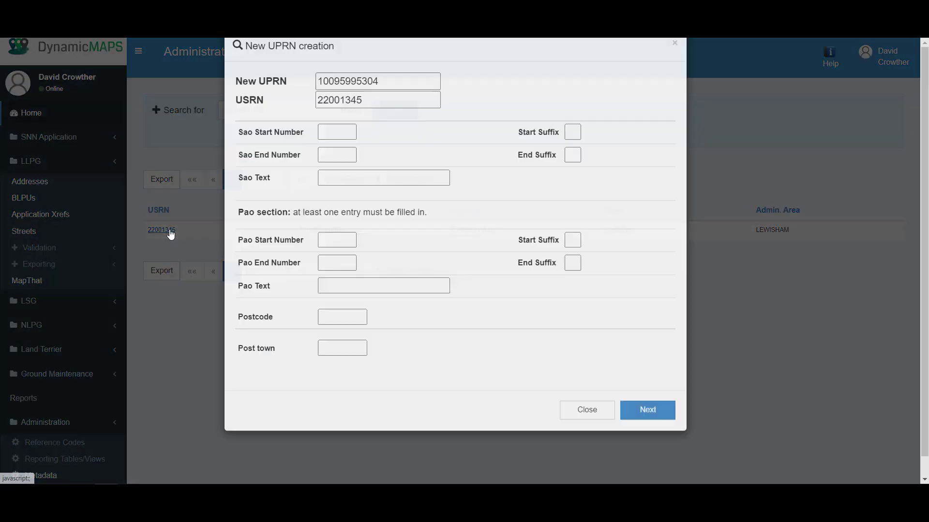
{"action": "left_click", "coordinate": [334, 280]}
Enter Pao Start 999, postcode SE23 2UD and post town LONDON, and submit.
{"action": "type", "text": "999"}
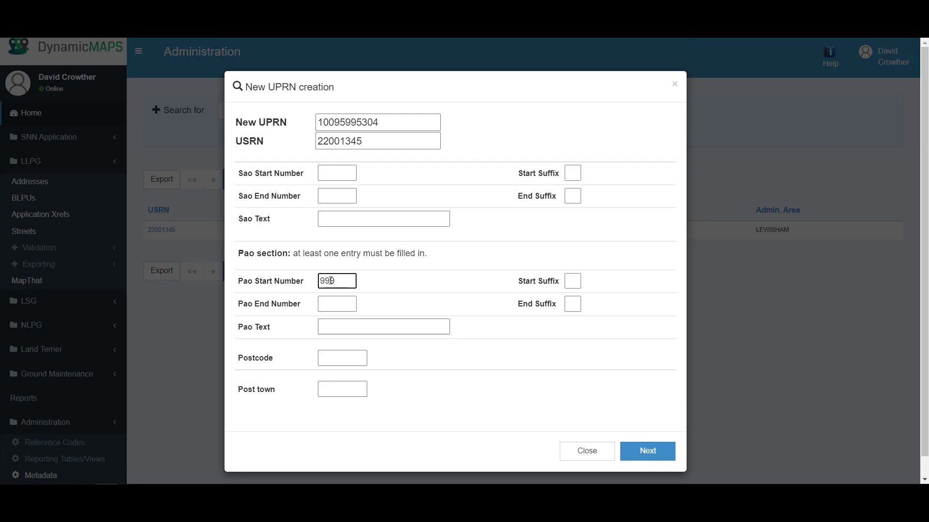
{"action": "left_click", "coordinate": [349, 358]}
{"action": "type", "text": "SE23 2UD"}
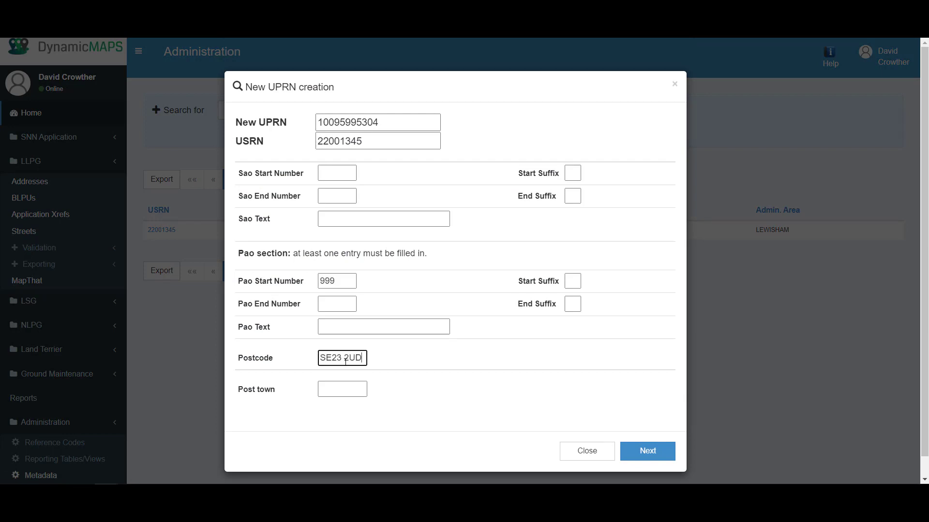
{"action": "left_click", "coordinate": [346, 390]}
{"action": "type", "text": "LONDON"}
{"action": "left_click", "coordinate": [650, 458]}
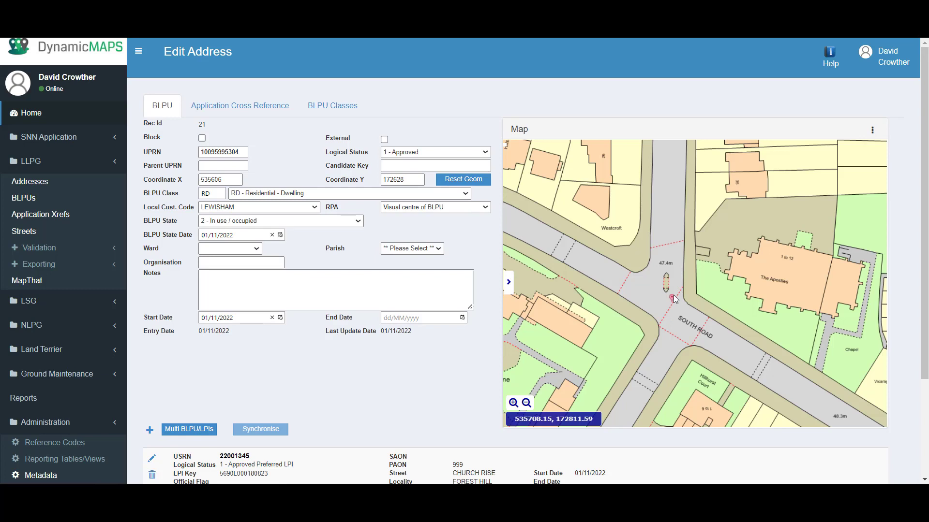
Check the map marker and add the note 'Add Data as needed'.
{"action": "left_click", "coordinate": [675, 297]}
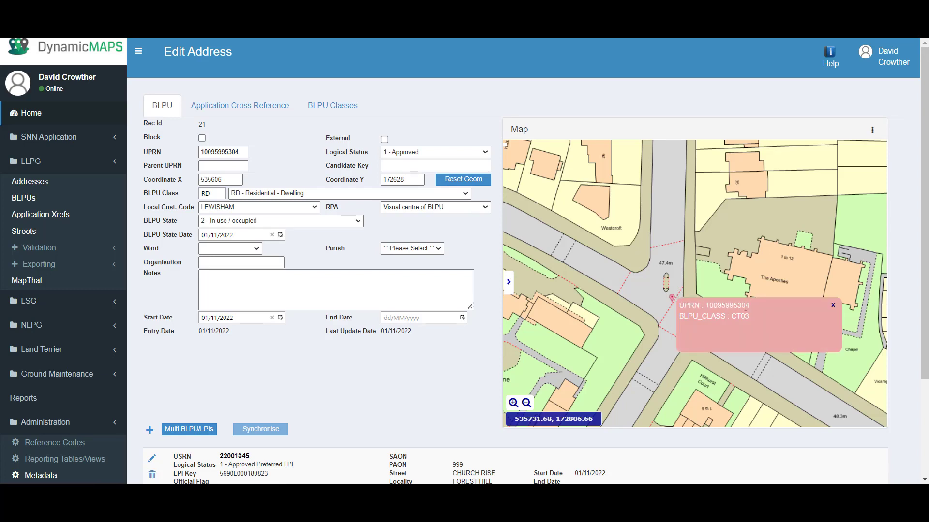
{"action": "left_click", "coordinate": [255, 281]}
{"action": "type", "text": "Ad"}
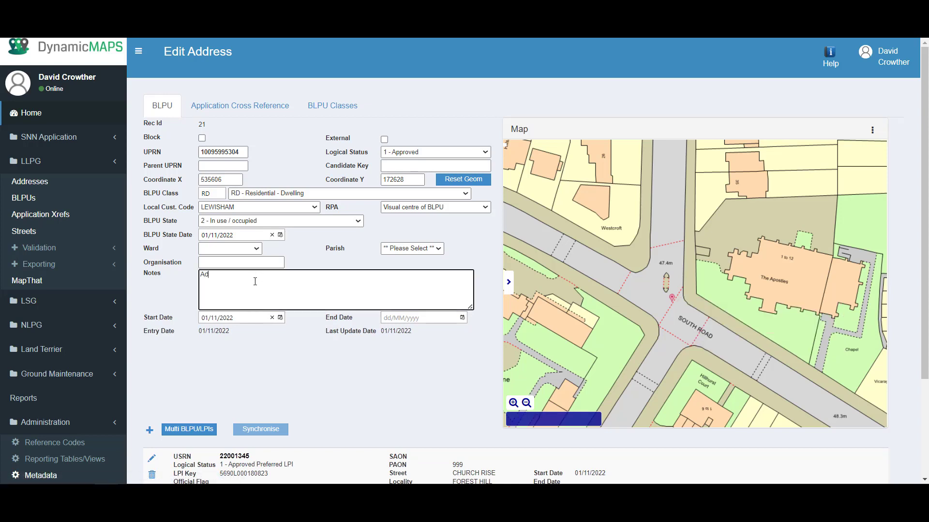
{"action": "type", "text": "d Data as needed"}
Set the new address's BLPU class to RD03 semi-detached house.
{"action": "left_click", "coordinate": [467, 194]}
{"action": "scroll", "coordinate": [316, 263], "scroll_direction": "down", "scroll_amount": 2}
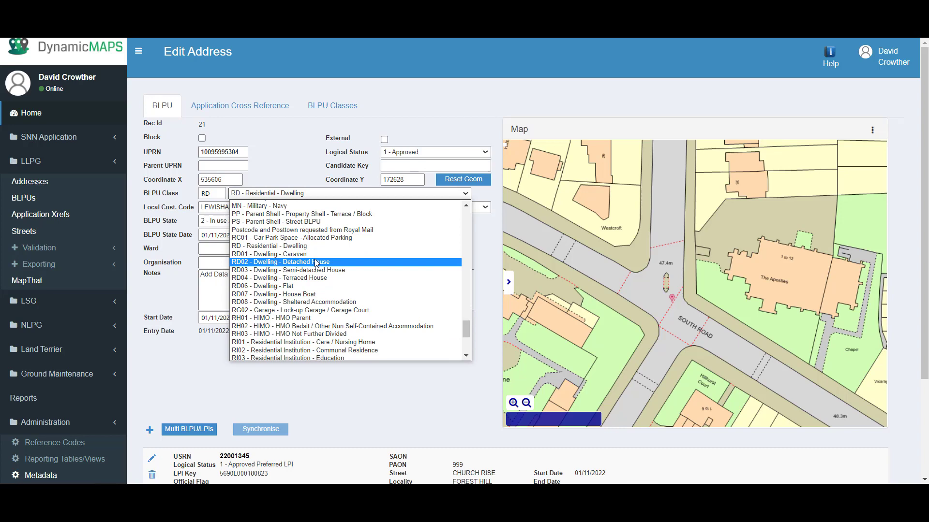
{"action": "left_click", "coordinate": [285, 271]}
{"action": "scroll", "coordinate": [255, 367], "scroll_direction": "down", "scroll_amount": 2}
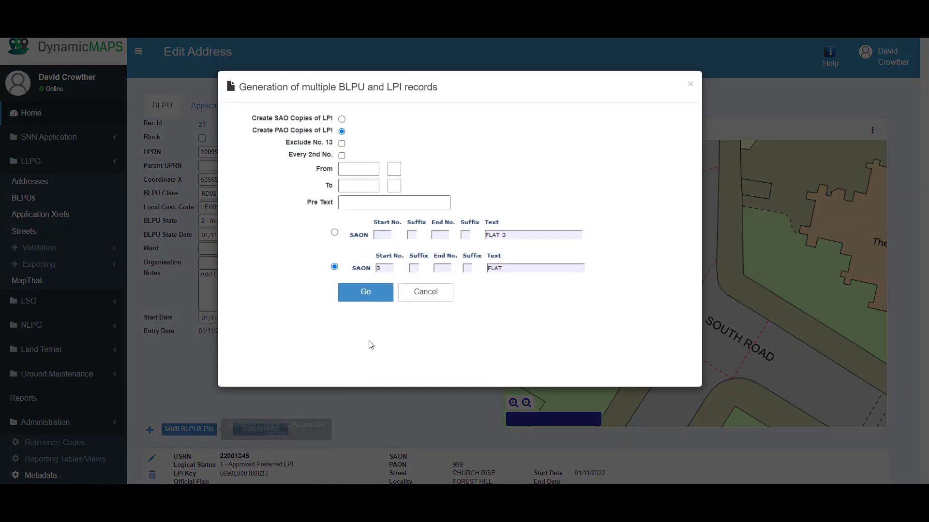
Generate multiple BLPU/LPI records for numbers 1000 to 1100.
{"action": "left_click", "coordinate": [344, 168]}
{"action": "type", "text": "1000"}
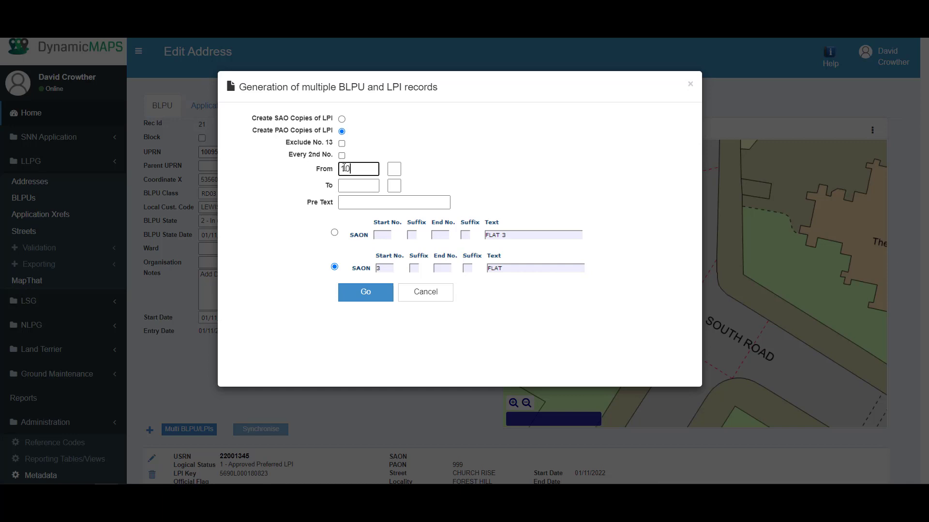
{"action": "left_click", "coordinate": [353, 183]}
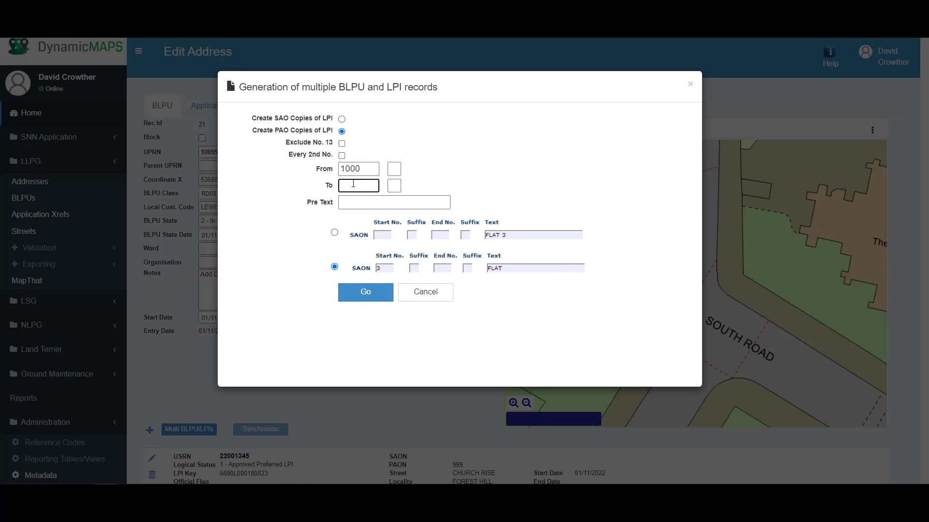
{"action": "type", "text": "1100"}
{"action": "left_click", "coordinate": [365, 291]}
{"action": "left_click", "coordinate": [42, 264]}
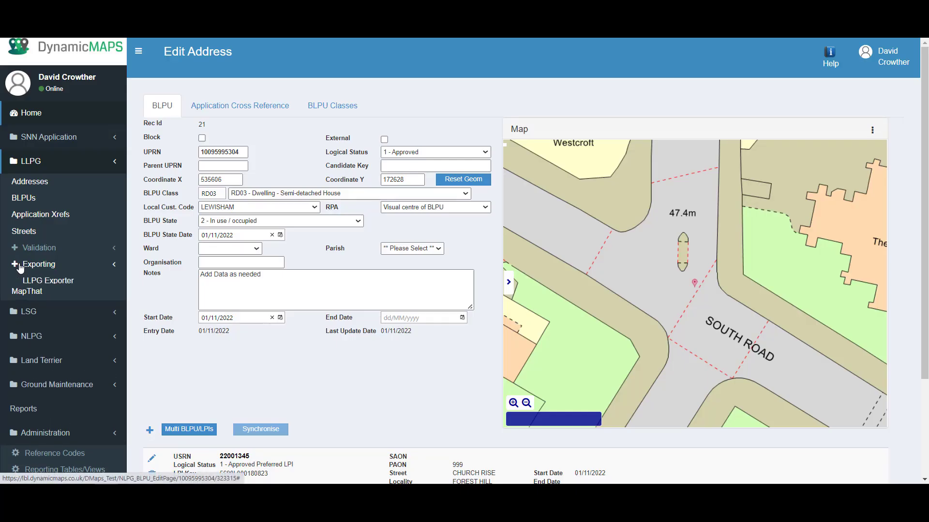
In the LLPG Exporter, browse previous updates-only exports, then view the scheduled jobs.
{"action": "left_click", "coordinate": [41, 280]}
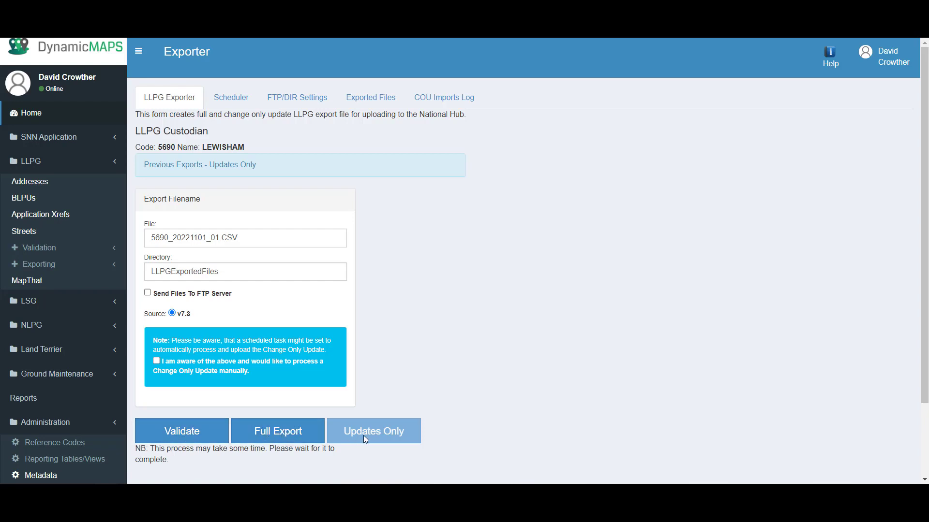
{"action": "left_click", "coordinate": [199, 165]}
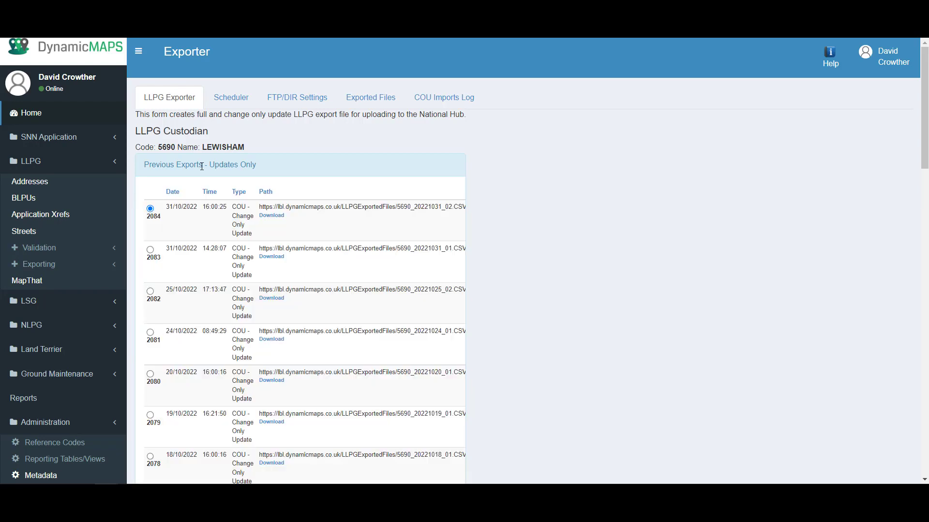
{"action": "scroll", "coordinate": [232, 281], "scroll_direction": "down", "scroll_amount": 2}
{"action": "scroll", "coordinate": [232, 281], "scroll_direction": "down", "scroll_amount": 3}
{"action": "scroll", "coordinate": [232, 280], "scroll_direction": "up", "scroll_amount": 5}
{"action": "left_click", "coordinate": [199, 164]}
{"action": "left_click", "coordinate": [235, 108]}
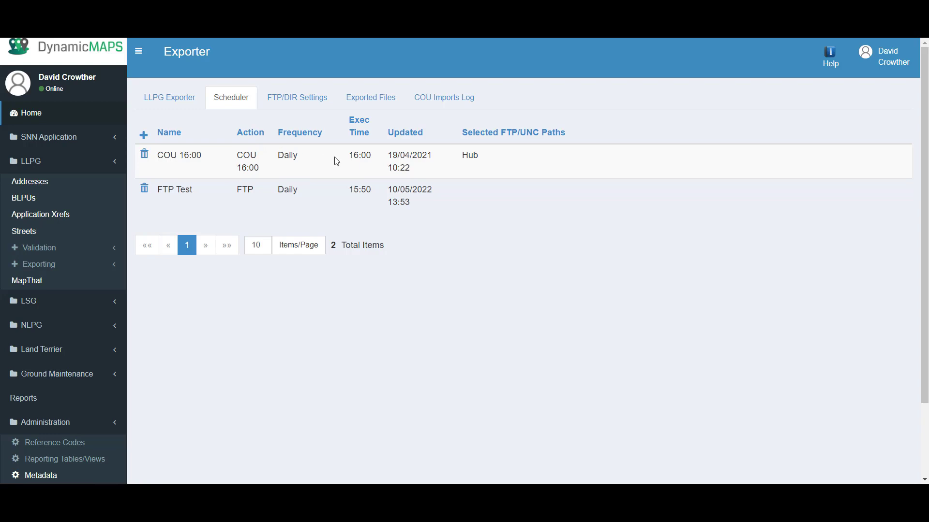
Review the exported files list, then return to the LLPG Exporter form and expand Exporting.
{"action": "left_click", "coordinate": [379, 97]}
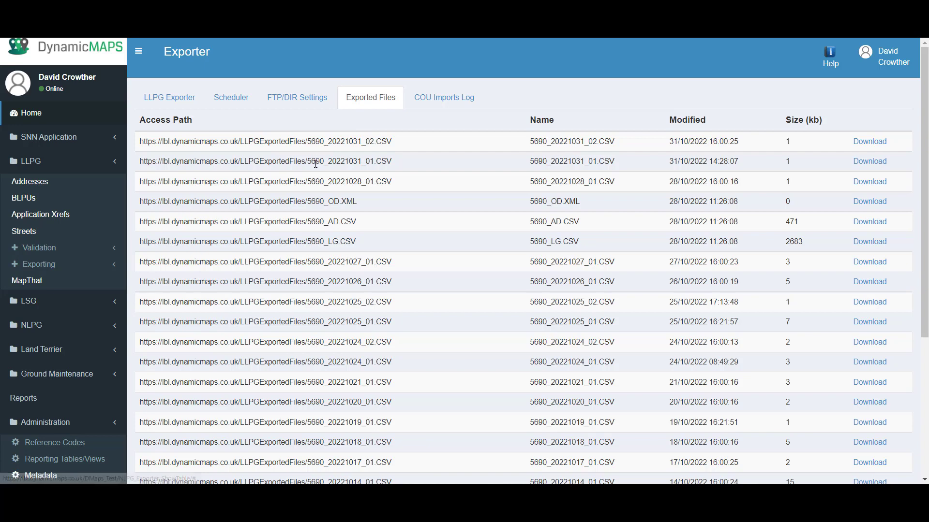
{"action": "scroll", "coordinate": [330, 229], "scroll_direction": "down", "scroll_amount": 5}
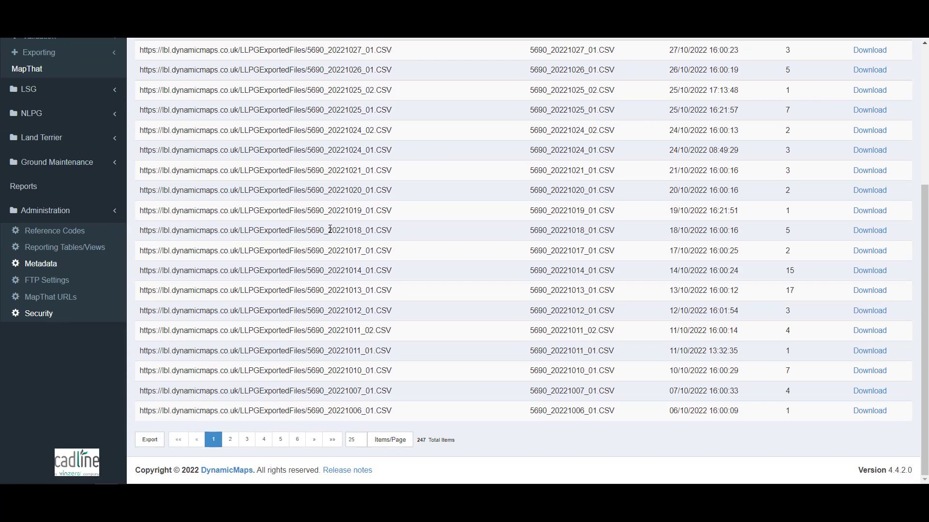
{"action": "scroll", "coordinate": [330, 230], "scroll_direction": "up", "scroll_amount": 5}
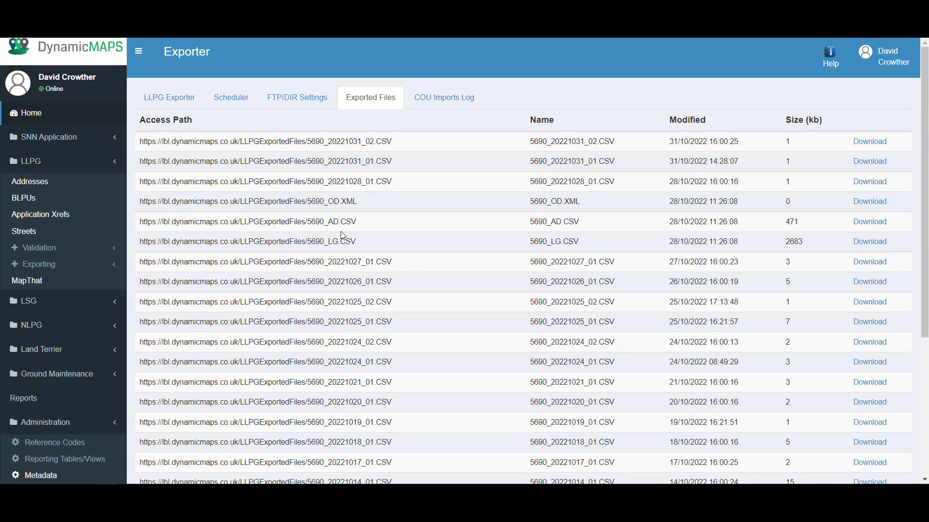
{"action": "left_click", "coordinate": [162, 99]}
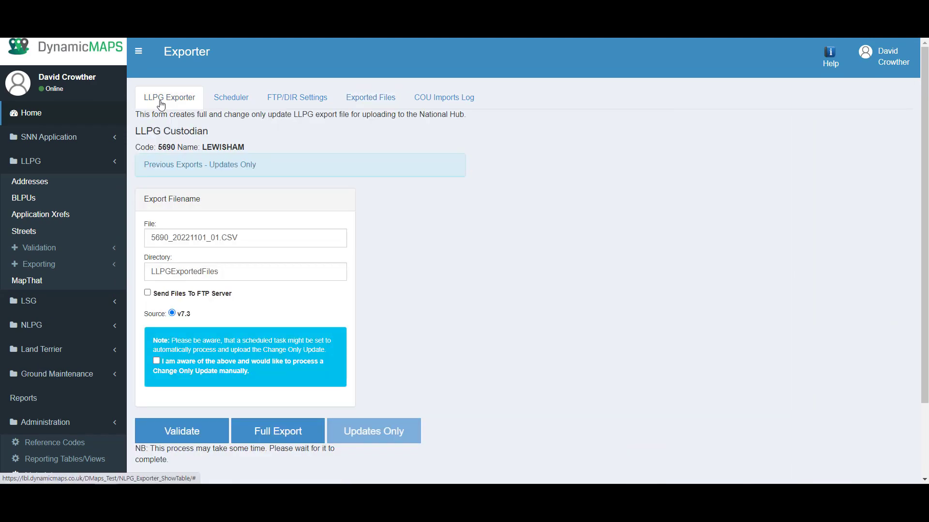
{"action": "left_click", "coordinate": [20, 265]}
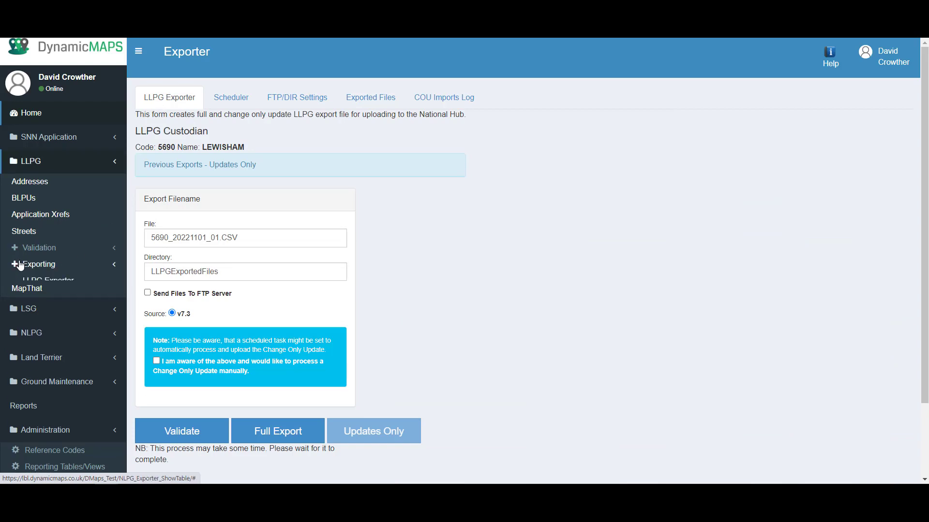
Go from the DTF Importer to the LLPG Validation Scripts list of 371 SQL checks.
{"action": "left_click", "coordinate": [45, 296]}
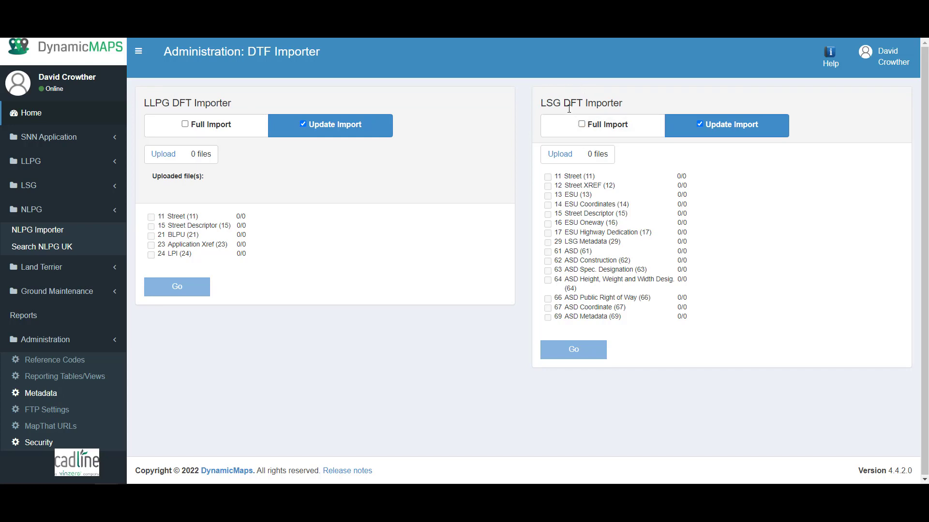
{"action": "left_click", "coordinate": [31, 161]}
{"action": "left_click", "coordinate": [29, 248]}
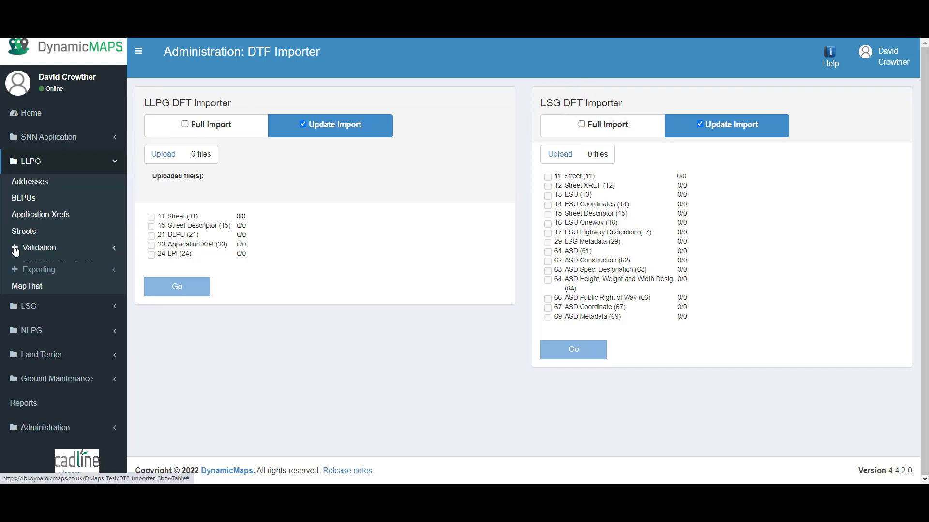
{"action": "left_click", "coordinate": [50, 264]}
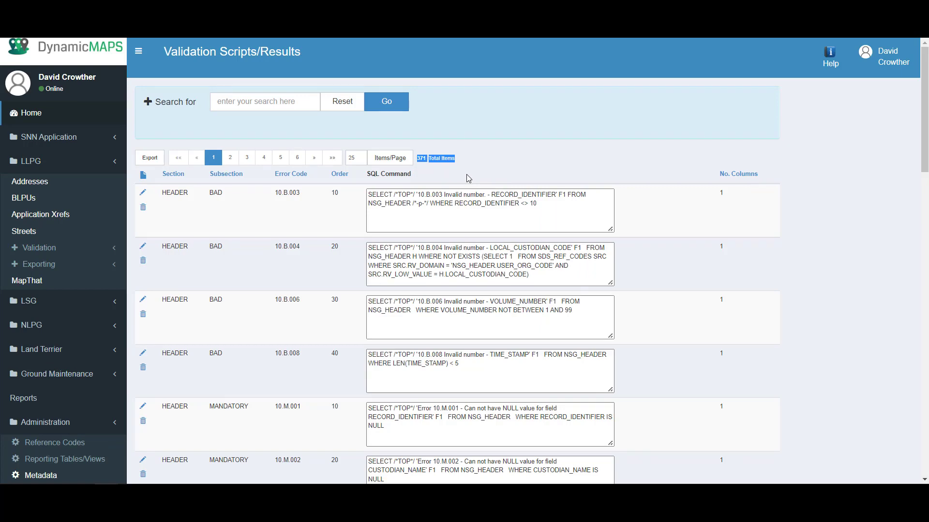
{"action": "left_click", "coordinate": [468, 179]}
{"action": "scroll", "coordinate": [439, 191], "scroll_direction": "down", "scroll_amount": 10}
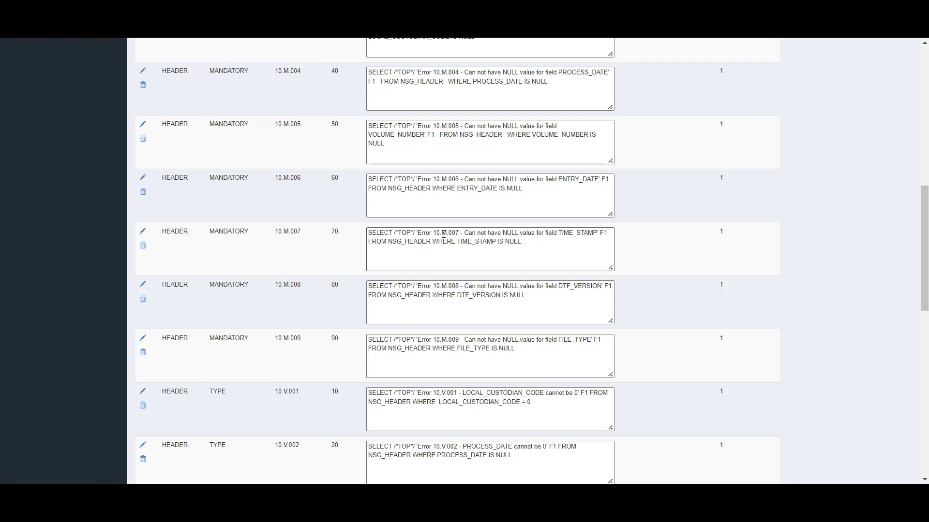
{"action": "scroll", "coordinate": [444, 234], "scroll_direction": "up", "scroll_amount": 10}
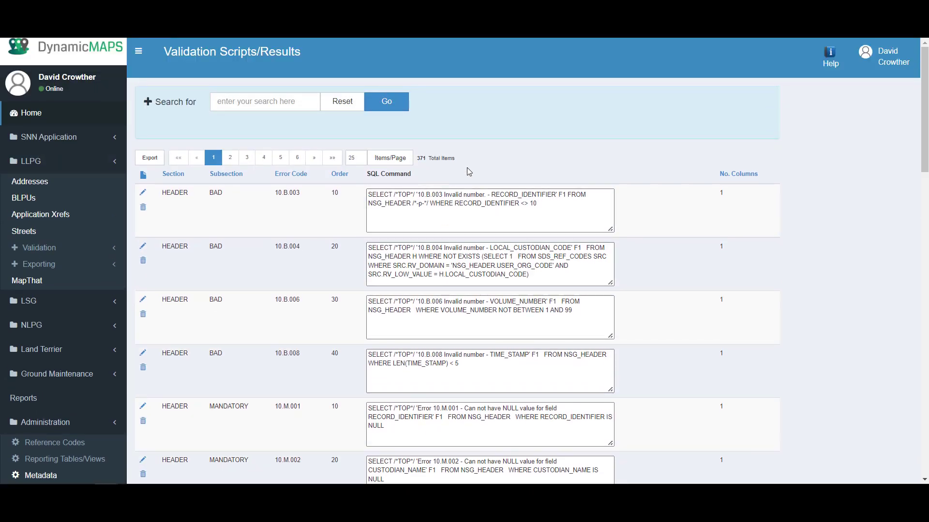
Open the Churhwood Gdns report for editing from the Reports list.
{"action": "left_click", "coordinate": [29, 400]}
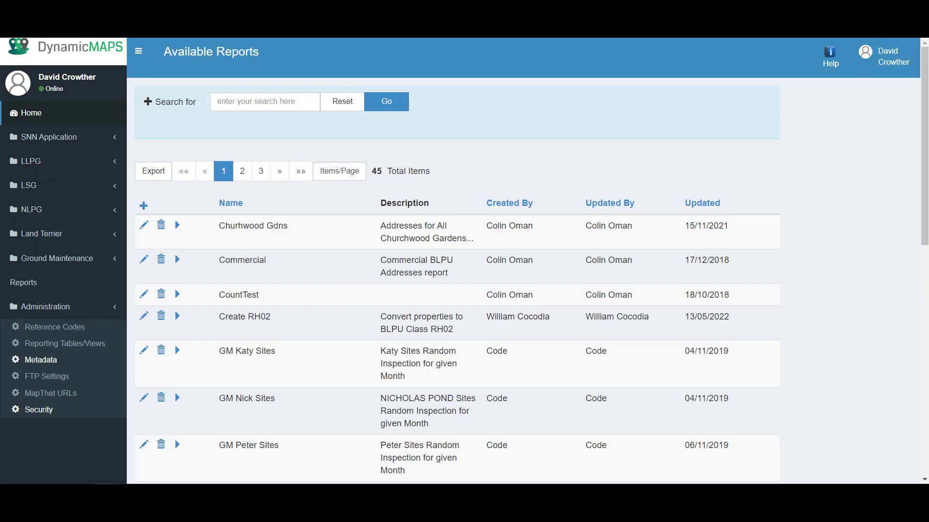
{"action": "scroll", "coordinate": [370, 278], "scroll_direction": "down", "scroll_amount": 7}
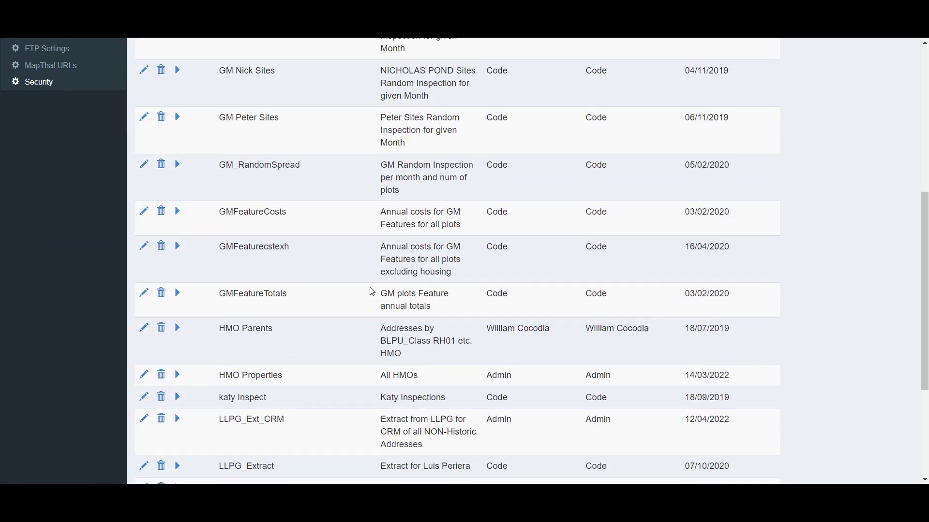
{"action": "scroll", "coordinate": [368, 283], "scroll_direction": "up", "scroll_amount": 7}
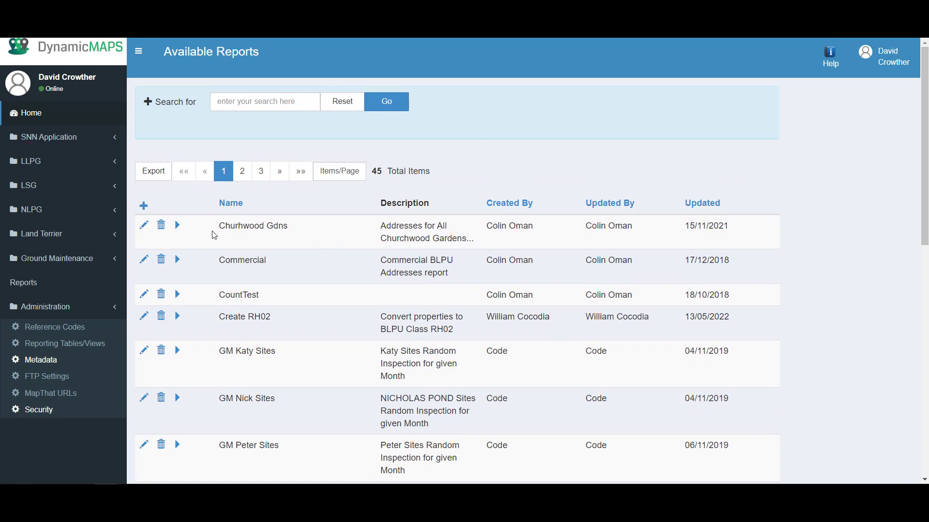
{"action": "left_click", "coordinate": [144, 226]}
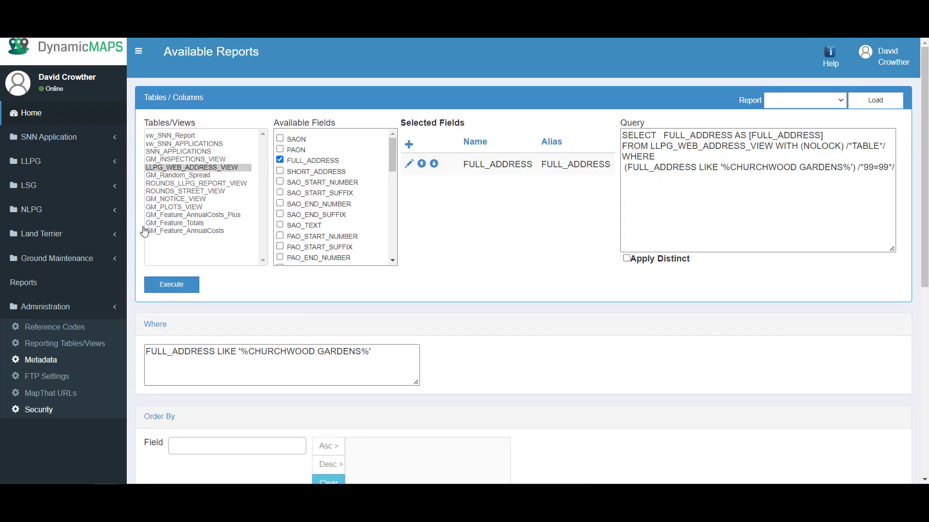
Change the Where filter to '%CHURCH RISE%' and add POSTCODE to the output fields.
{"action": "left_click_drag", "start_coordinate": [361, 353], "coordinate": [287, 344]}
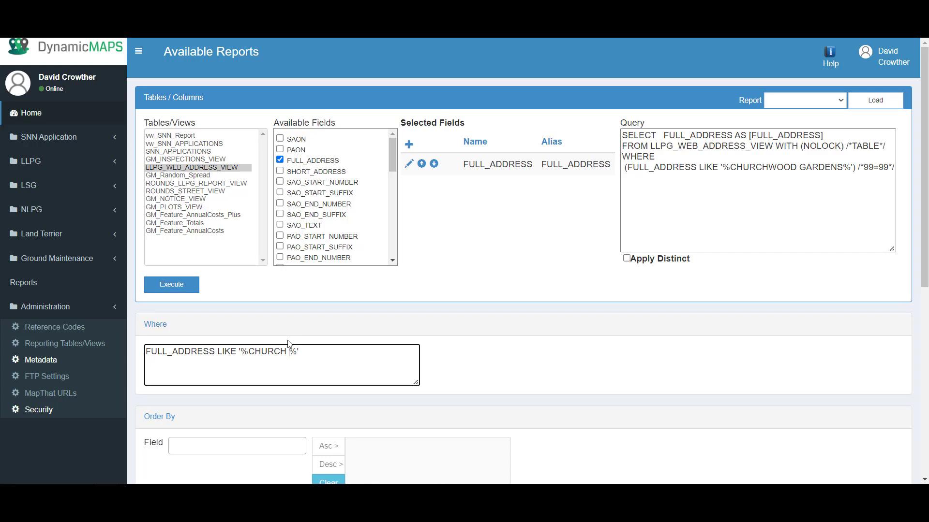
{"action": "type", "text": "RISE"}
{"action": "left_click_drag", "start_coordinate": [392, 164], "coordinate": [393, 217]}
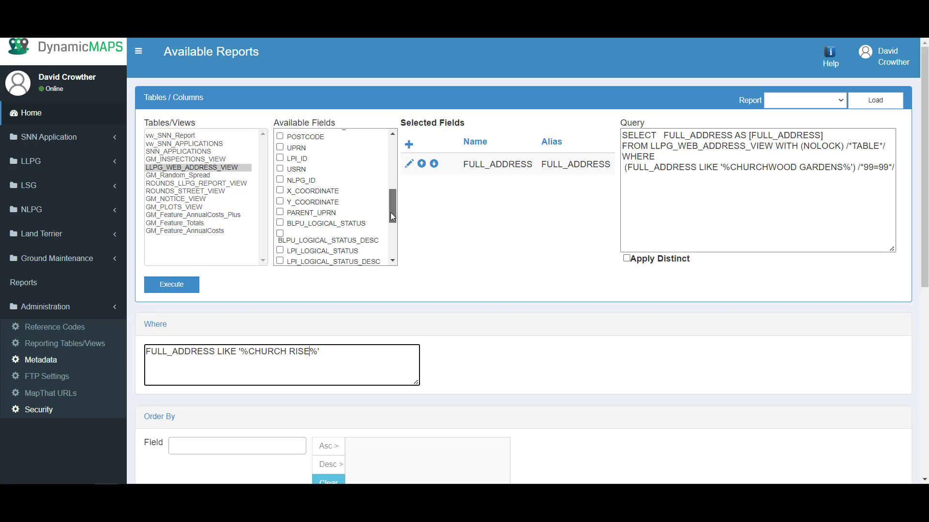
{"action": "left_click", "coordinate": [280, 135]}
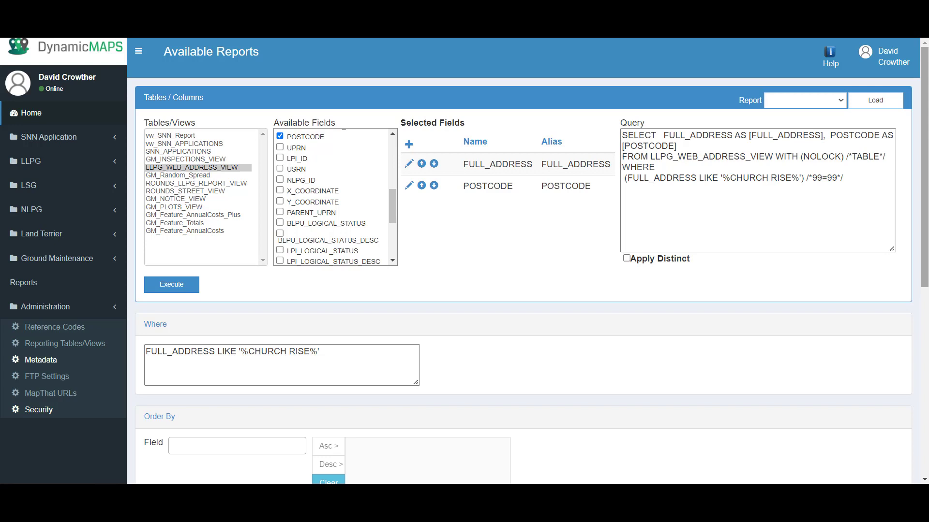
{"action": "scroll", "coordinate": [898, 292], "scroll_direction": "down", "scroll_amount": 5}
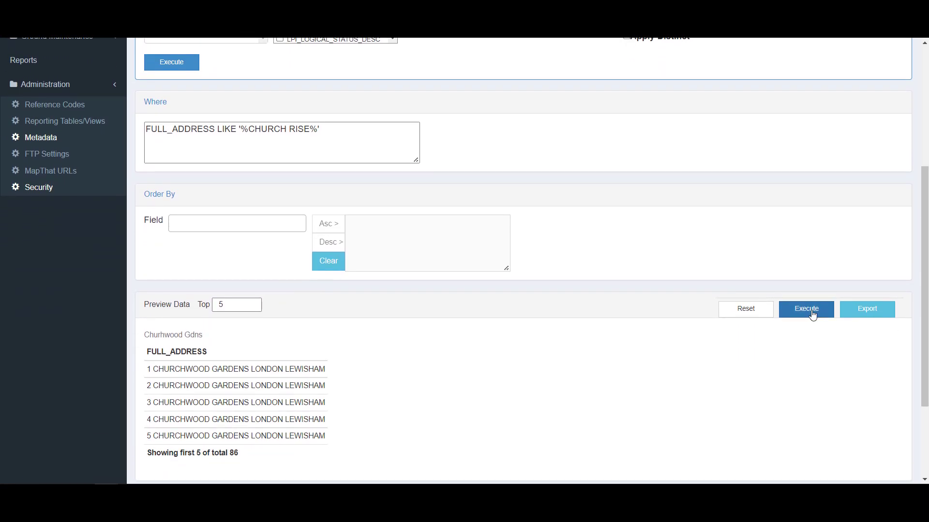
Preview the query, then save it as 'Church Rise' described 'Addresses for All Church Rise'.
{"action": "left_click", "coordinate": [812, 314]}
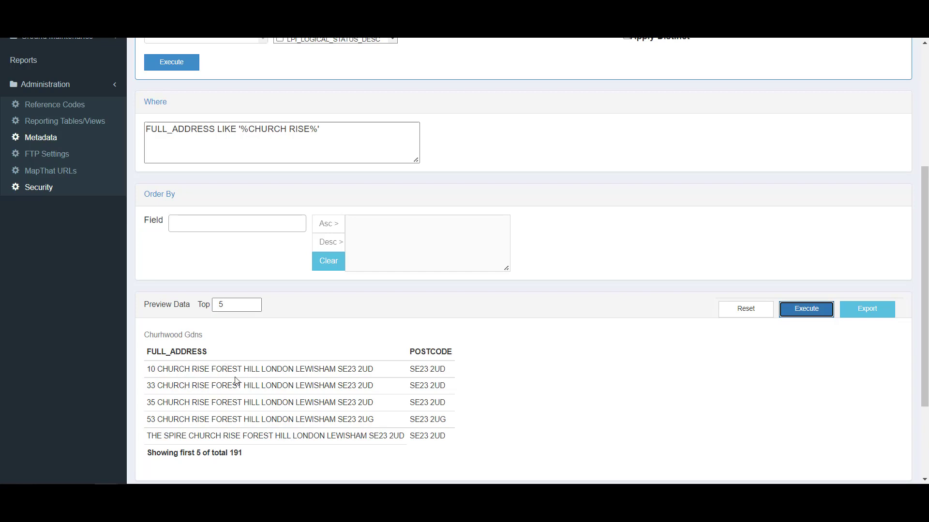
{"action": "scroll", "coordinate": [237, 381], "scroll_direction": "down", "scroll_amount": 3}
{"action": "triple_click", "coordinate": [273, 382]}
{"action": "type", "text": "Chur"}
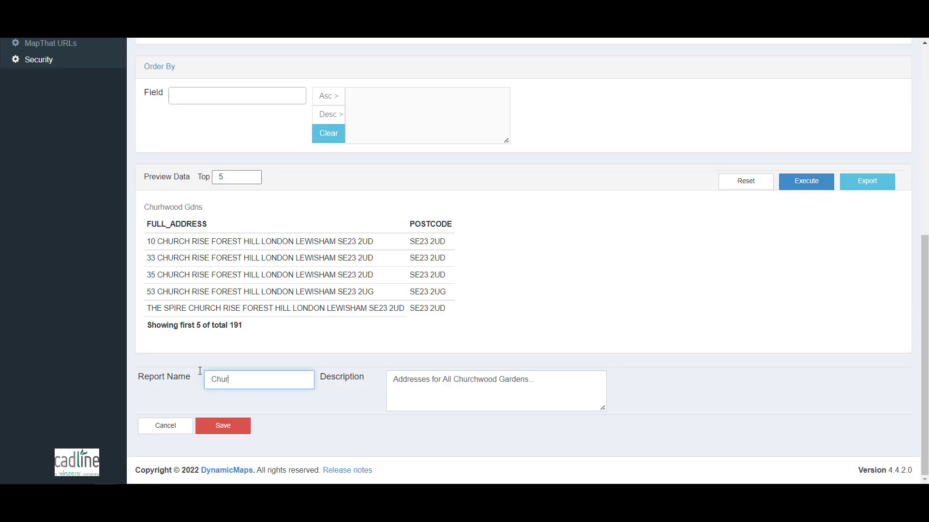
{"action": "type", "text": "ch Rise"}
{"action": "left_click_drag", "start_coordinate": [535, 380], "coordinate": [456, 380]}
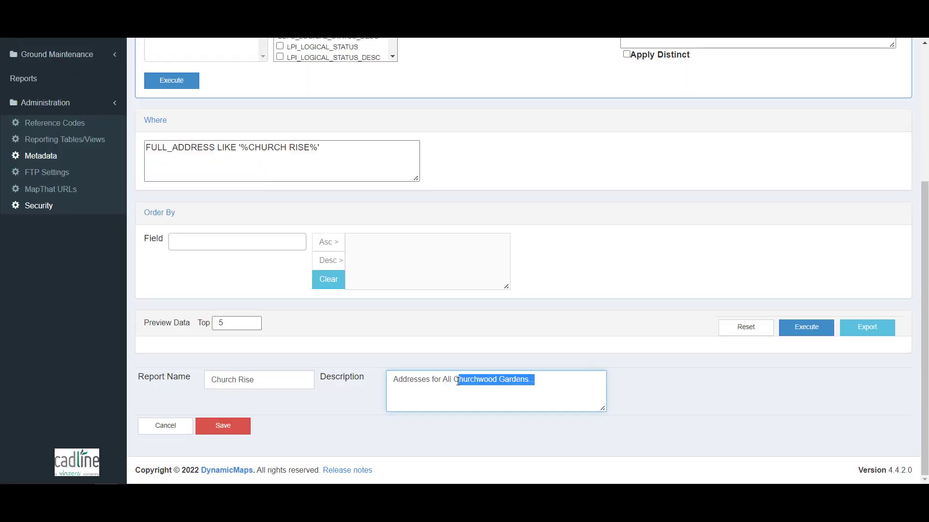
{"action": "type", "text": "Church Rise"}
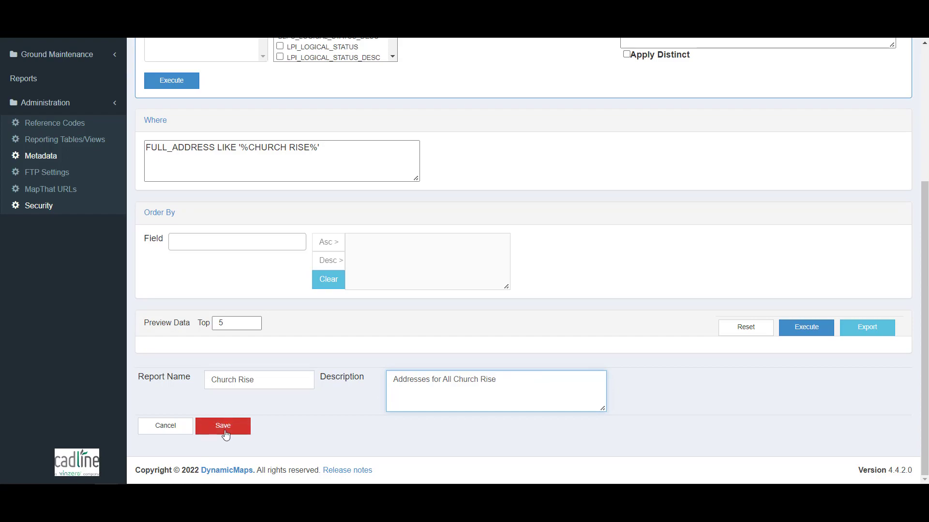
{"action": "left_click", "coordinate": [225, 432]}
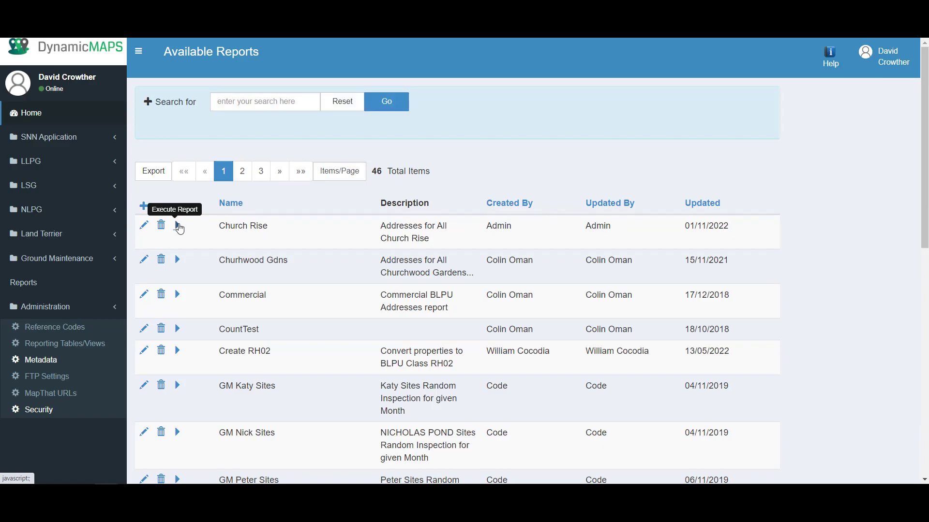
Rerun the Church Rise report with Top 50 and export the results to an Excel workbook.
{"action": "left_click", "coordinate": [178, 228]}
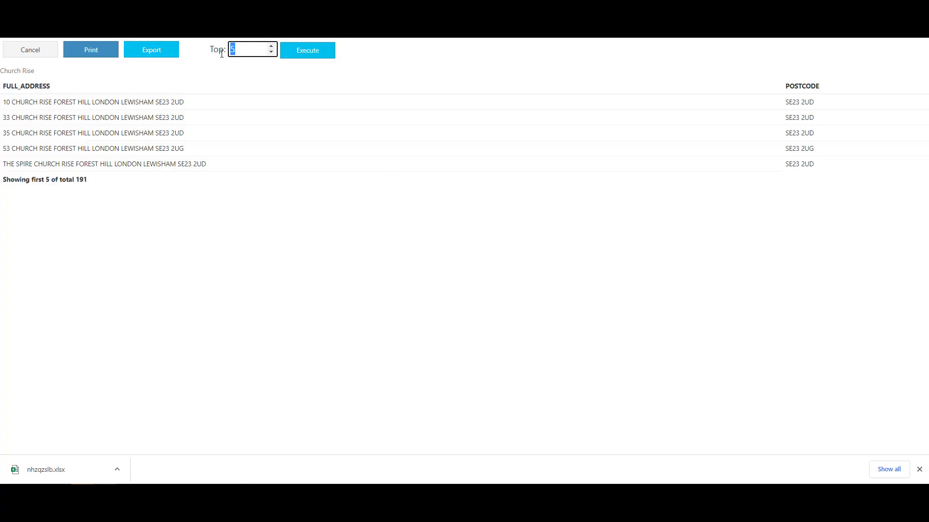
{"action": "type", "text": "50"}
{"action": "left_click", "coordinate": [297, 53]}
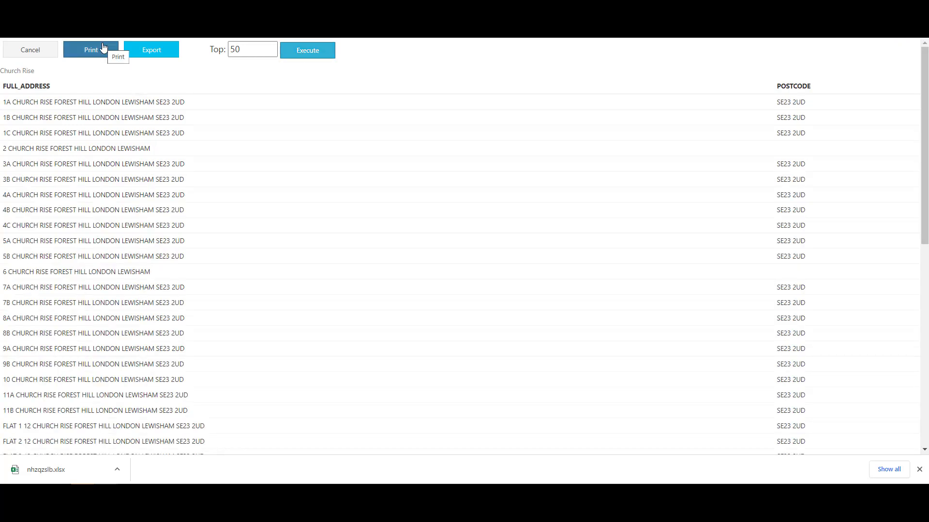
{"action": "left_click", "coordinate": [175, 51]}
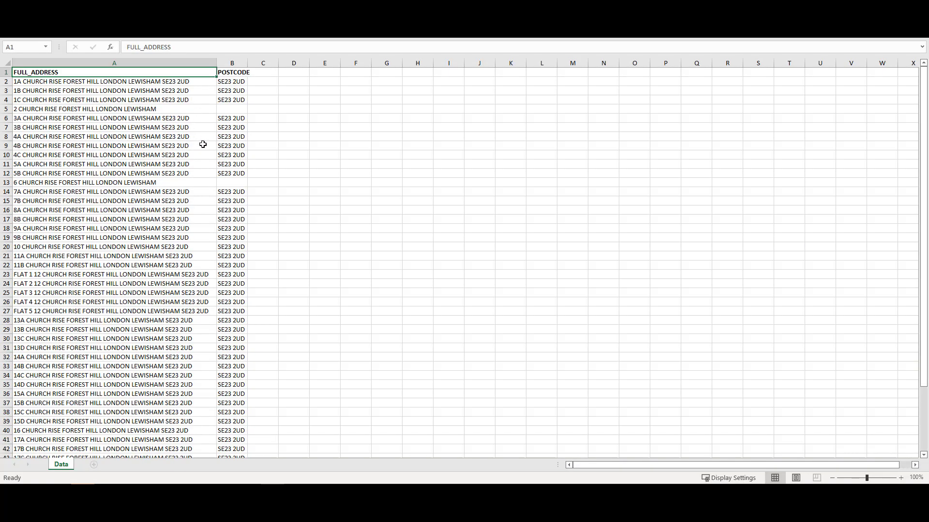
{"action": "scroll", "coordinate": [210, 229], "scroll_direction": "down", "scroll_amount": 7}
{"action": "scroll", "coordinate": [211, 230], "scroll_direction": "up", "scroll_amount": 7}
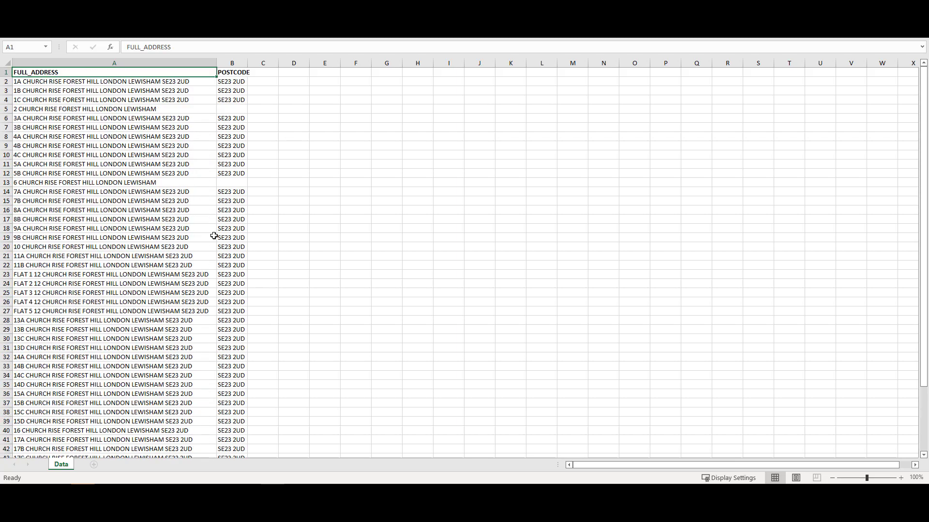